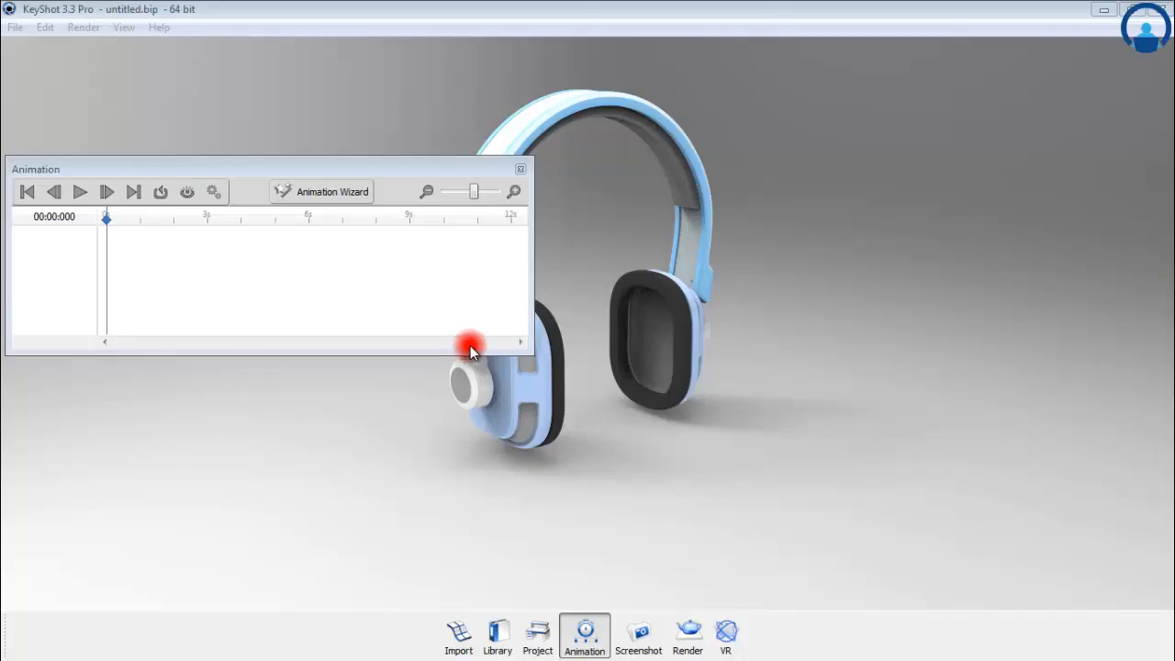
Step: Open the Animation Wizard and preview the Turntable, Translation and Rotation model animation types
click(306, 192)
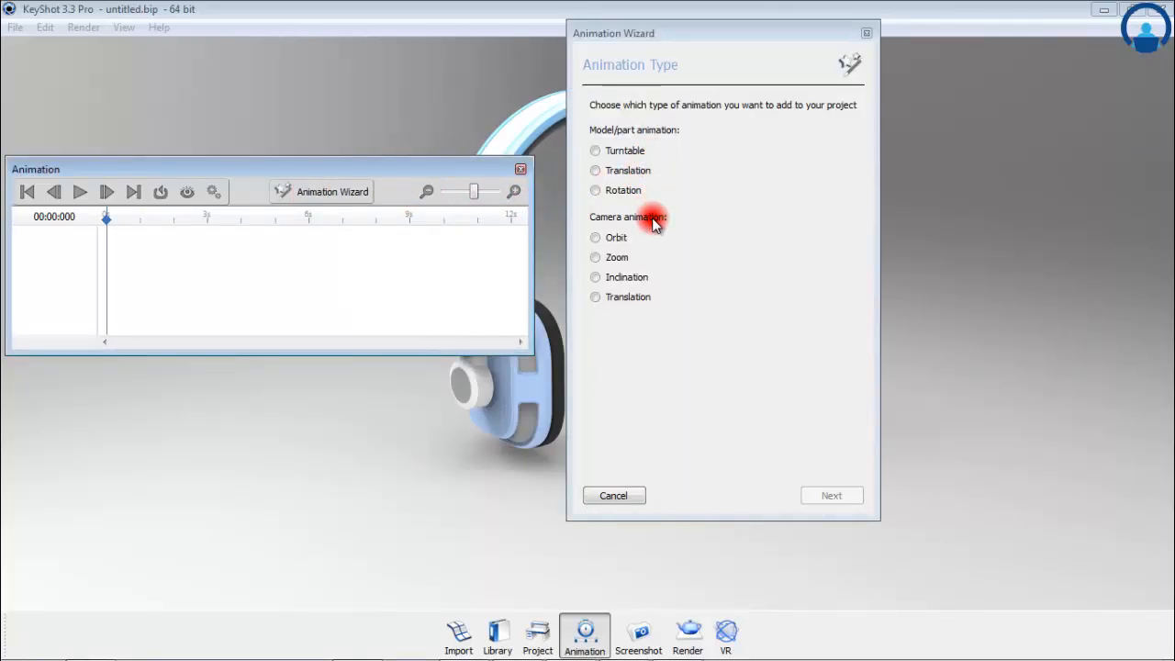
click(622, 156)
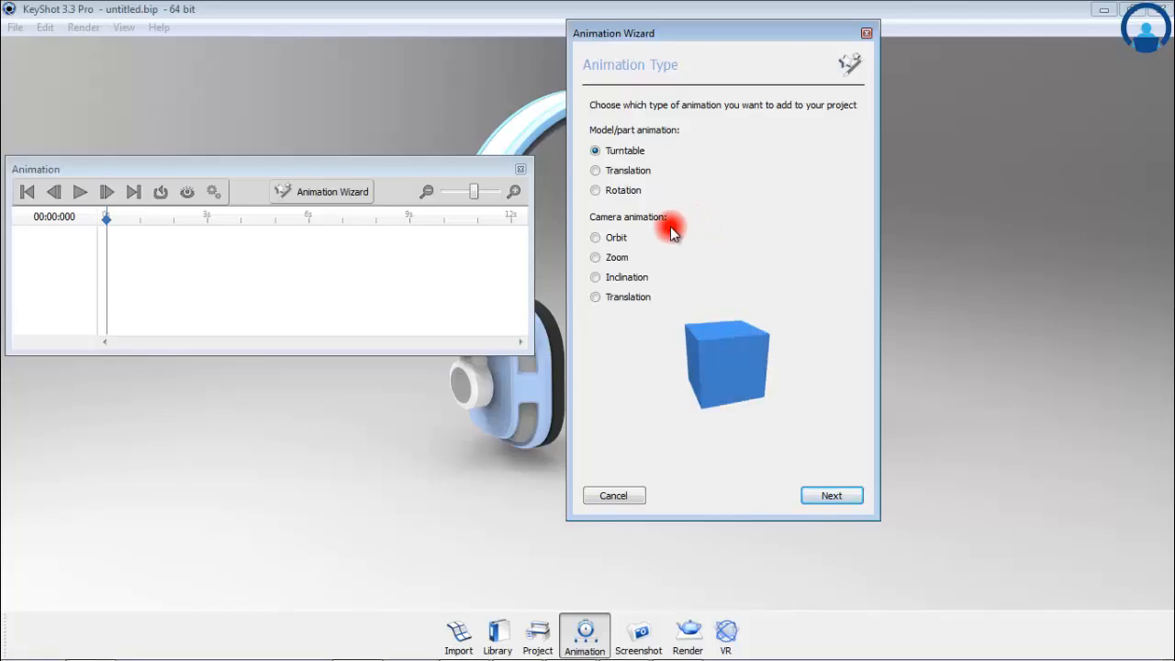
click(624, 172)
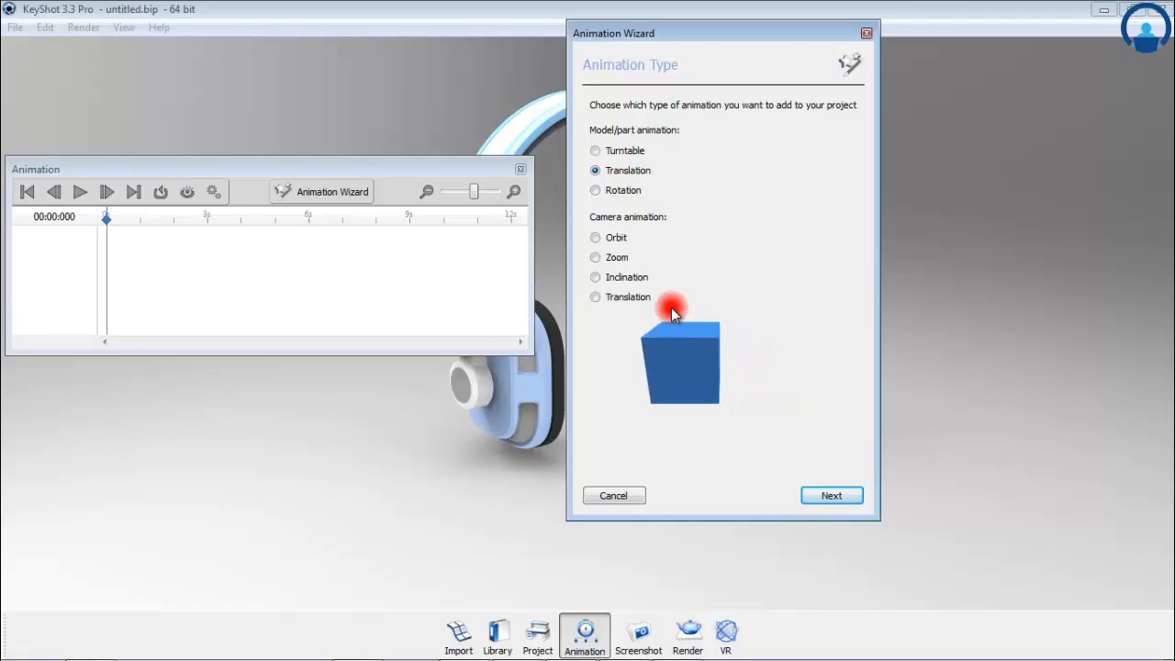
click(625, 191)
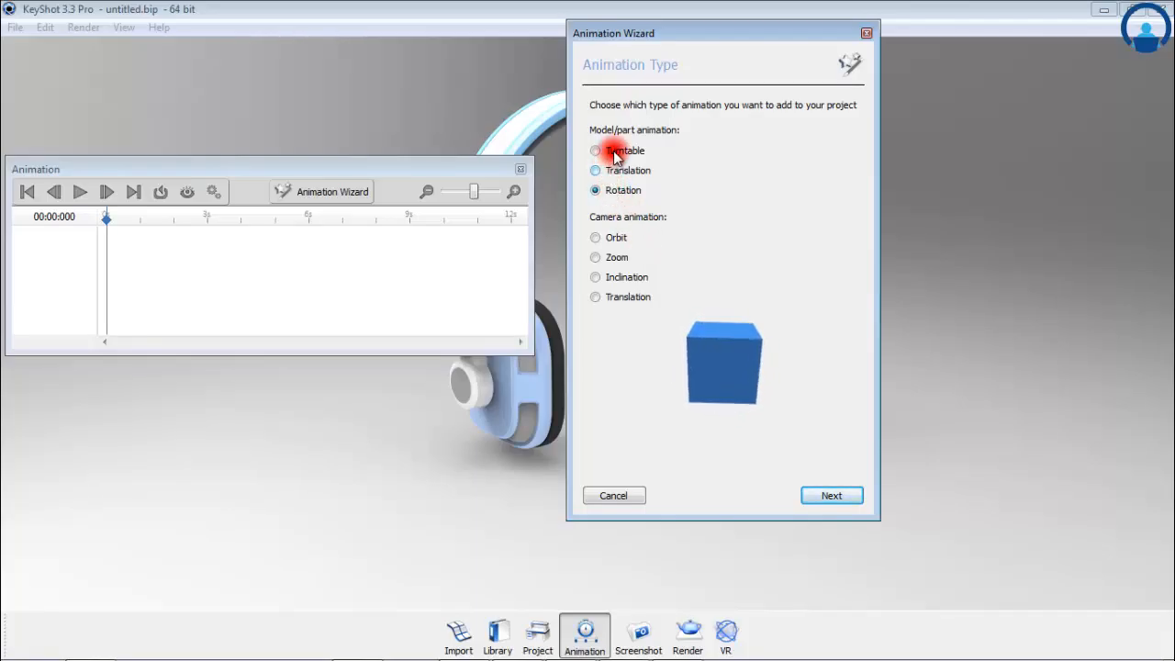
Step: Add a turntable animation to the KeyShot Headphones STP model, rotating 360 degrees clockwise about the model over 5 seconds with linear motion
click(595, 150)
click(833, 489)
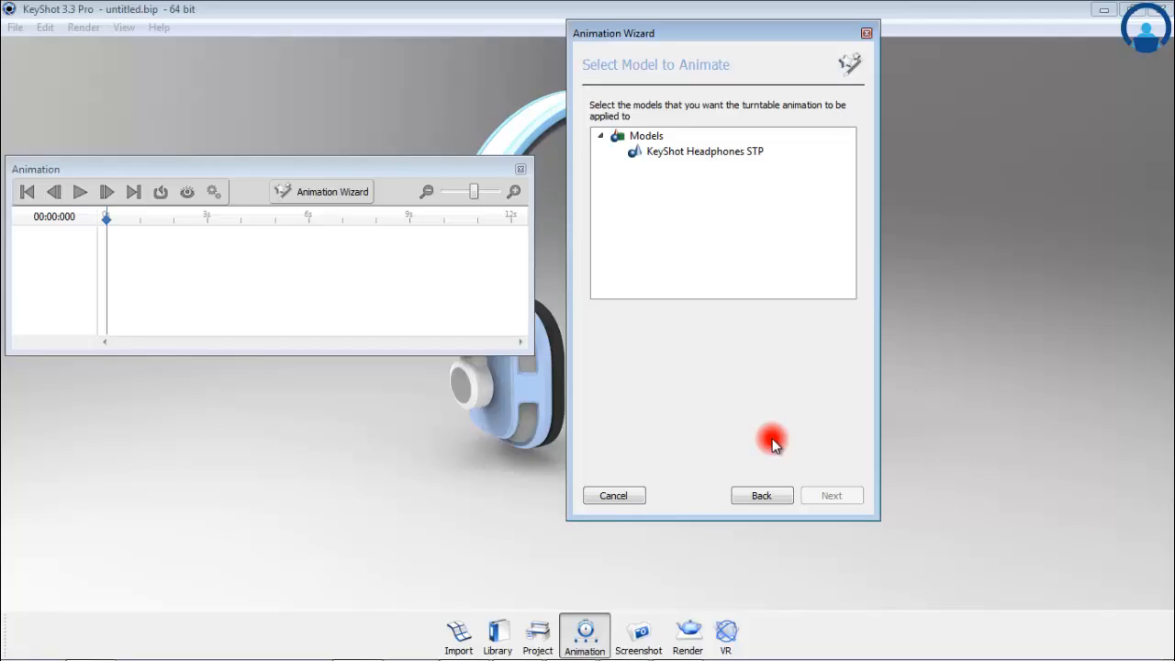
click(679, 156)
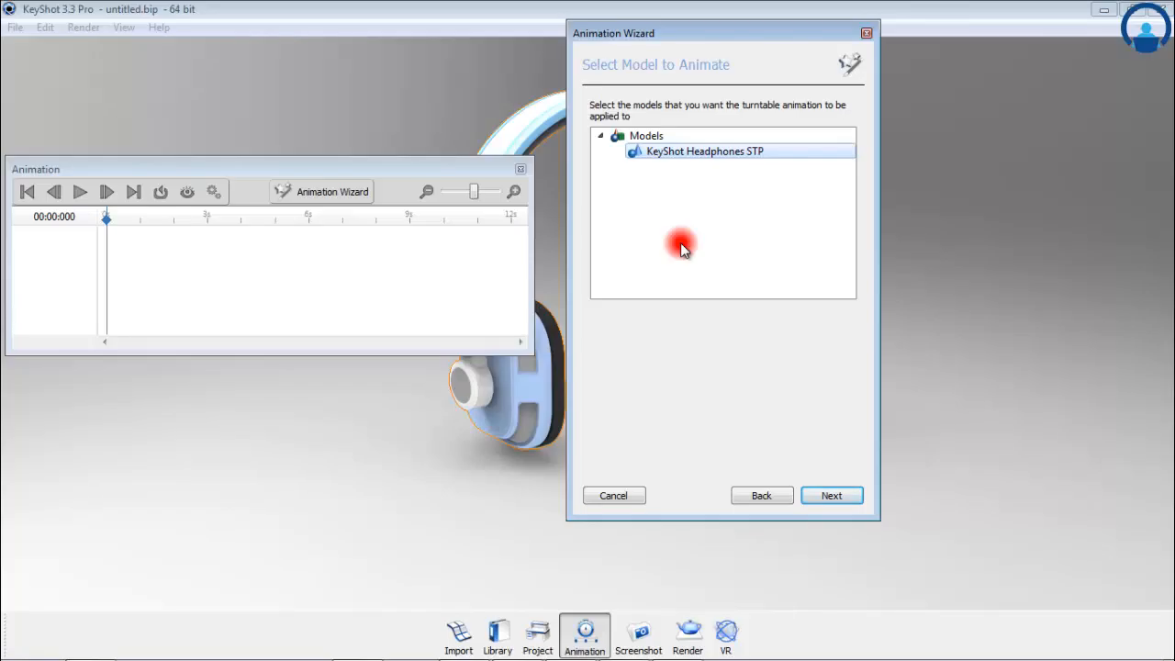
click(821, 497)
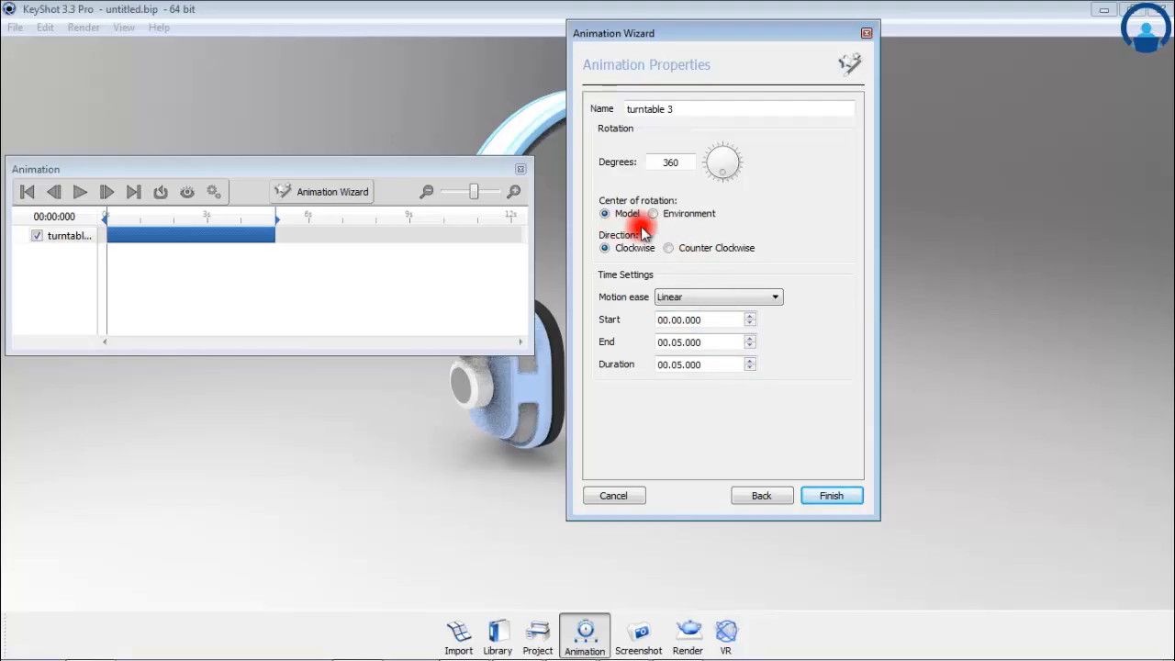
click(822, 495)
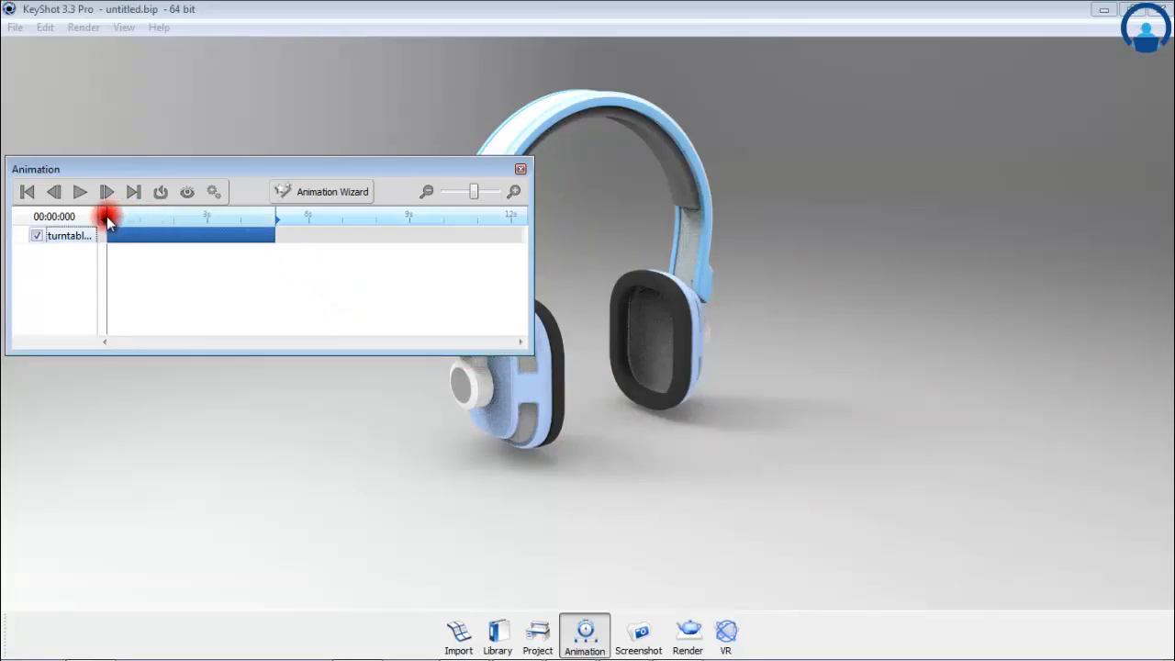
Step: Scrub through the start of the timeline and play back the turntable animation to check the rotation
drag(108, 221, 172, 223)
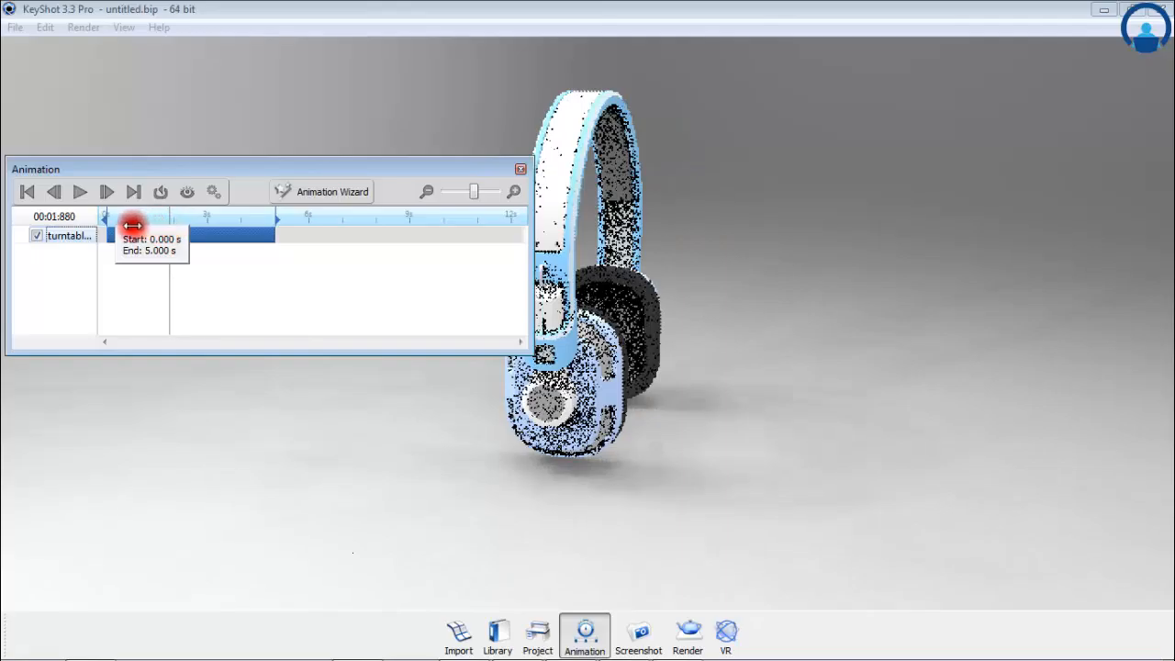
click(82, 193)
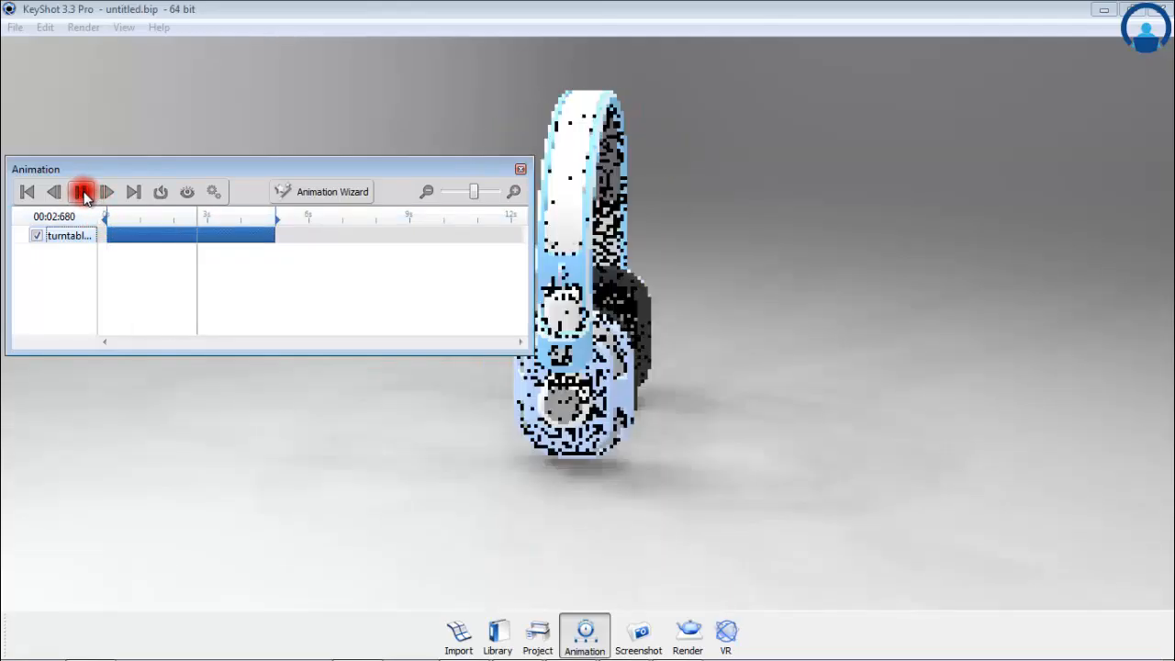
click(82, 193)
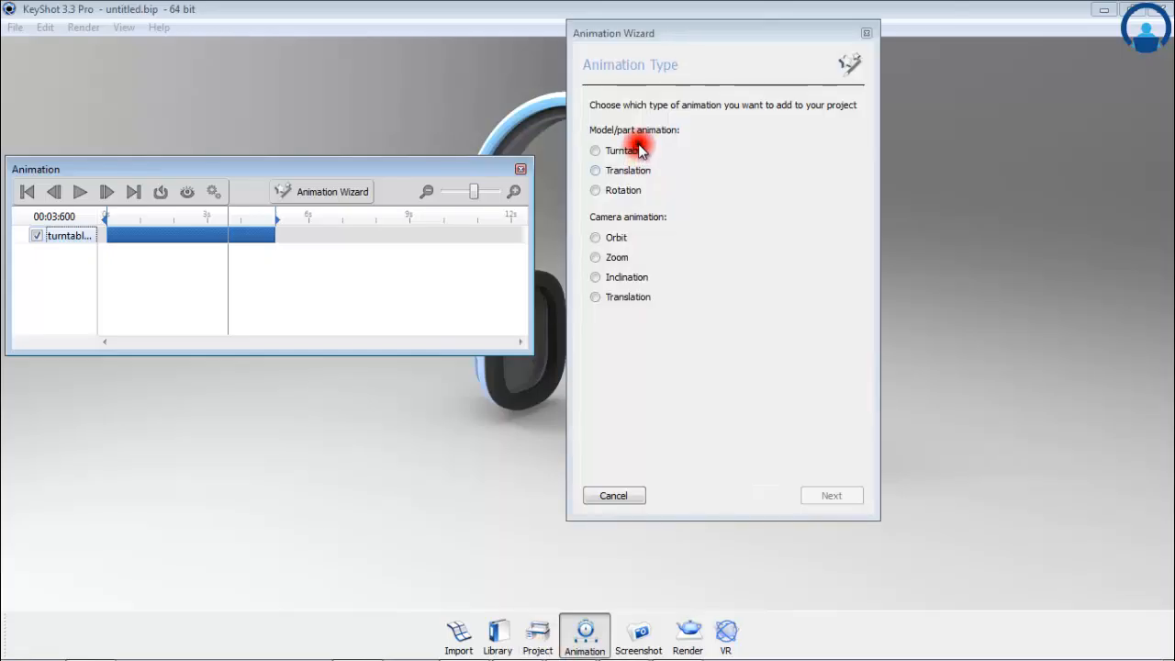
Step: Add a second turntable animation to the KeyShot Headphones STP model with its motion ease set to Ease In/Out
click(595, 150)
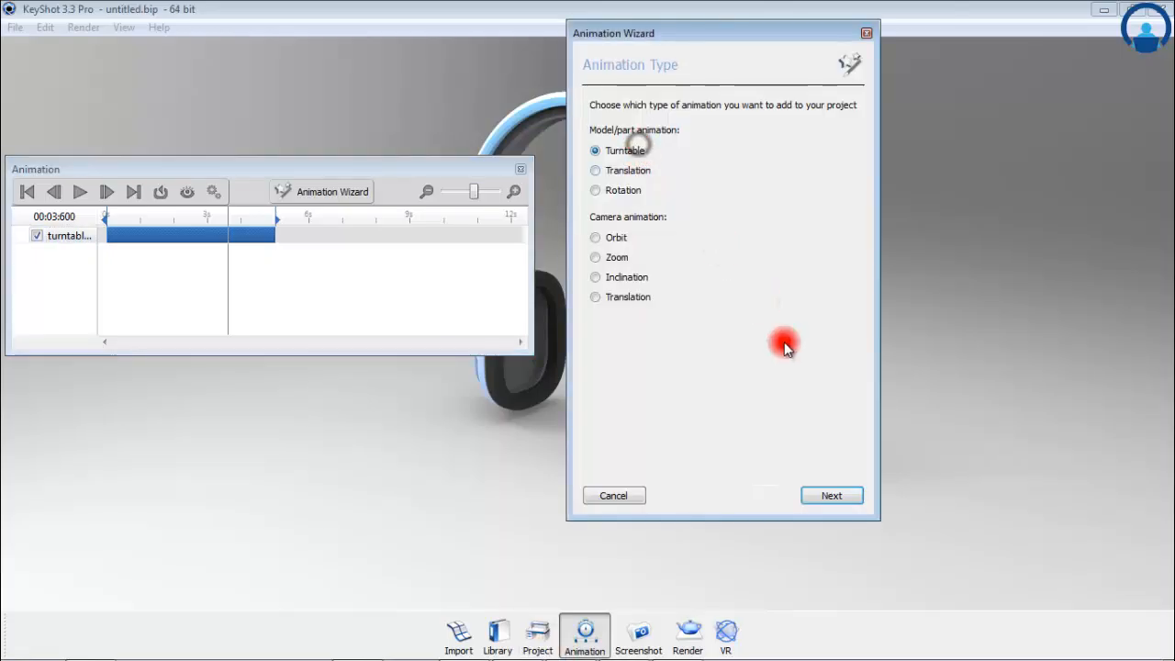
click(833, 496)
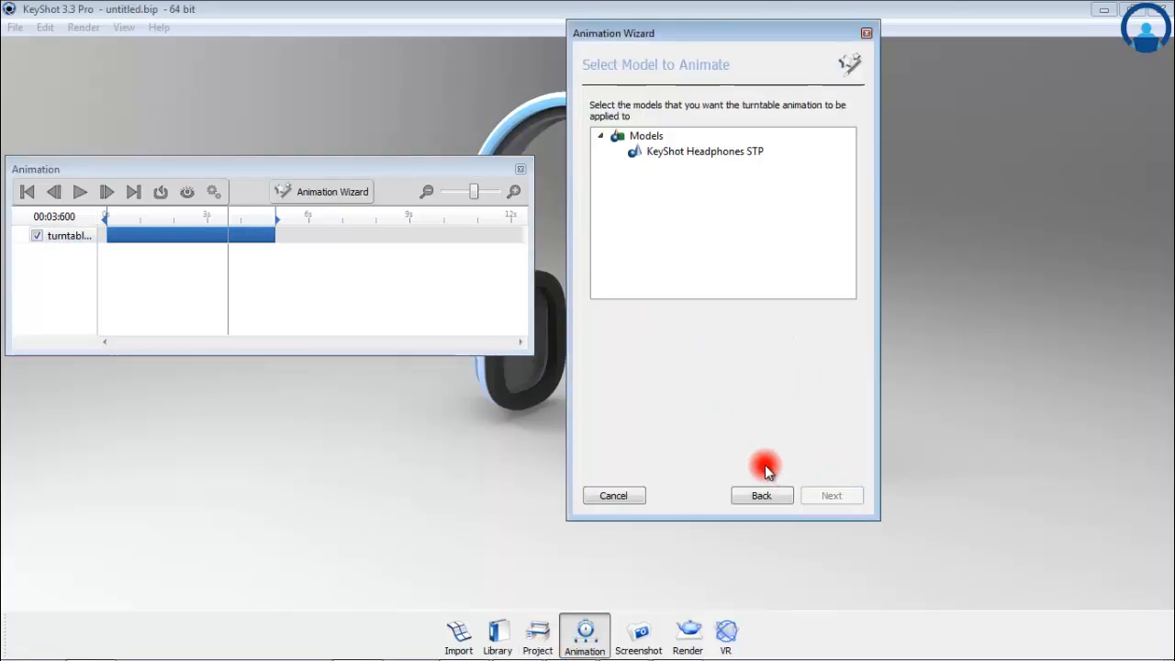
click(691, 151)
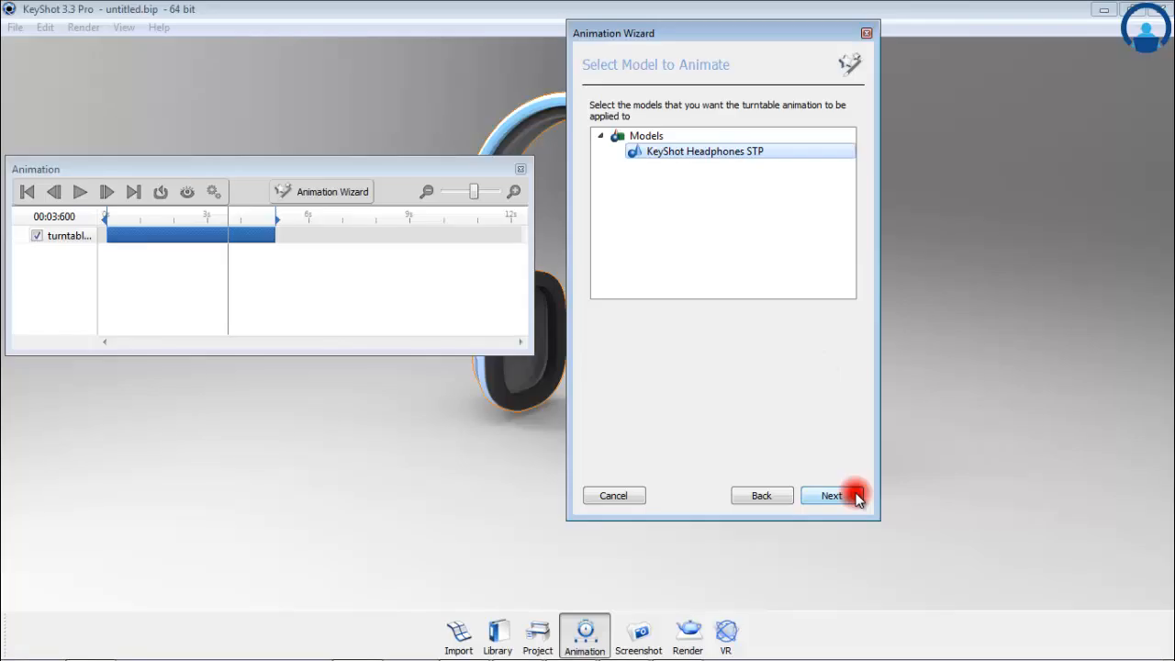
click(854, 496)
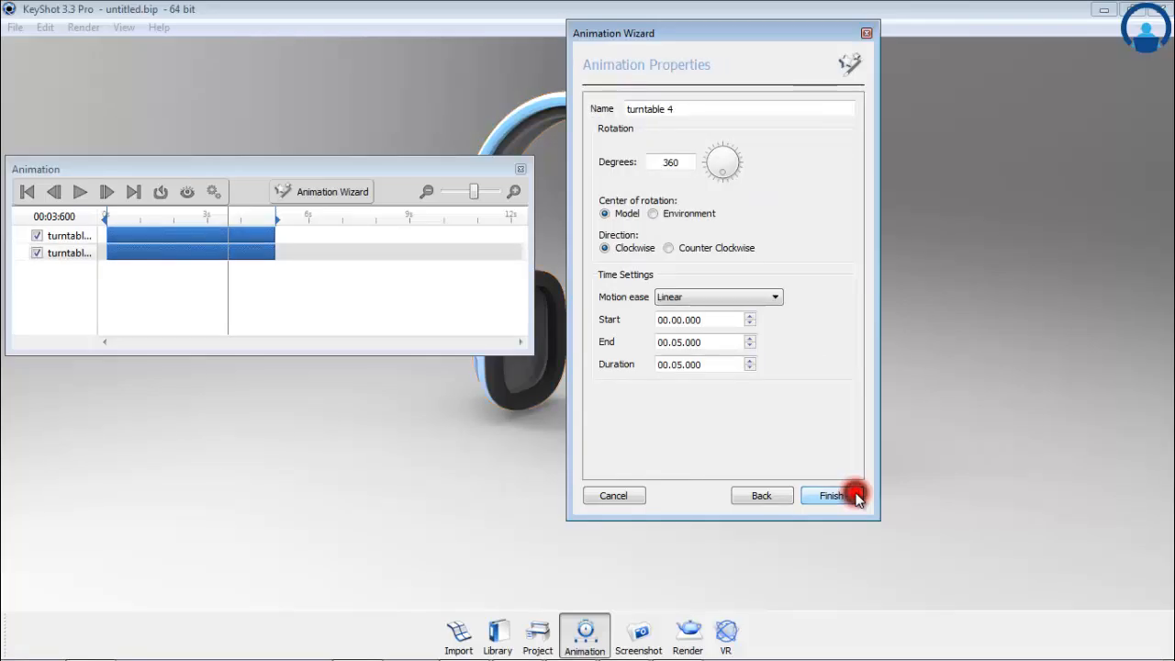
click(771, 299)
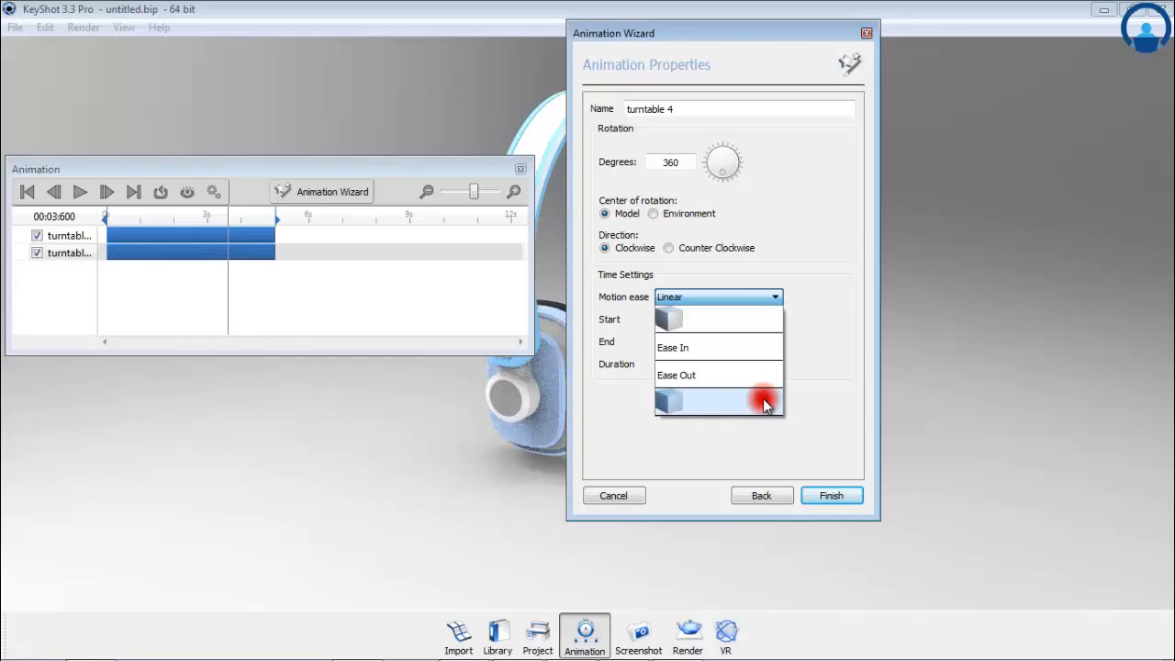
click(764, 403)
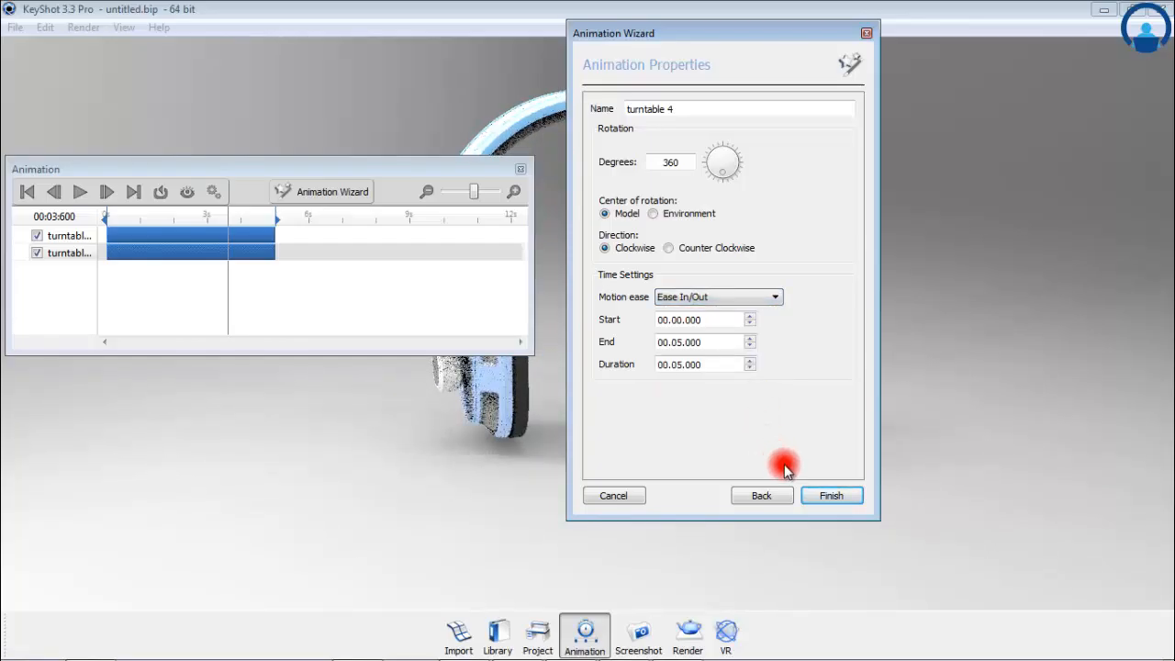
click(810, 492)
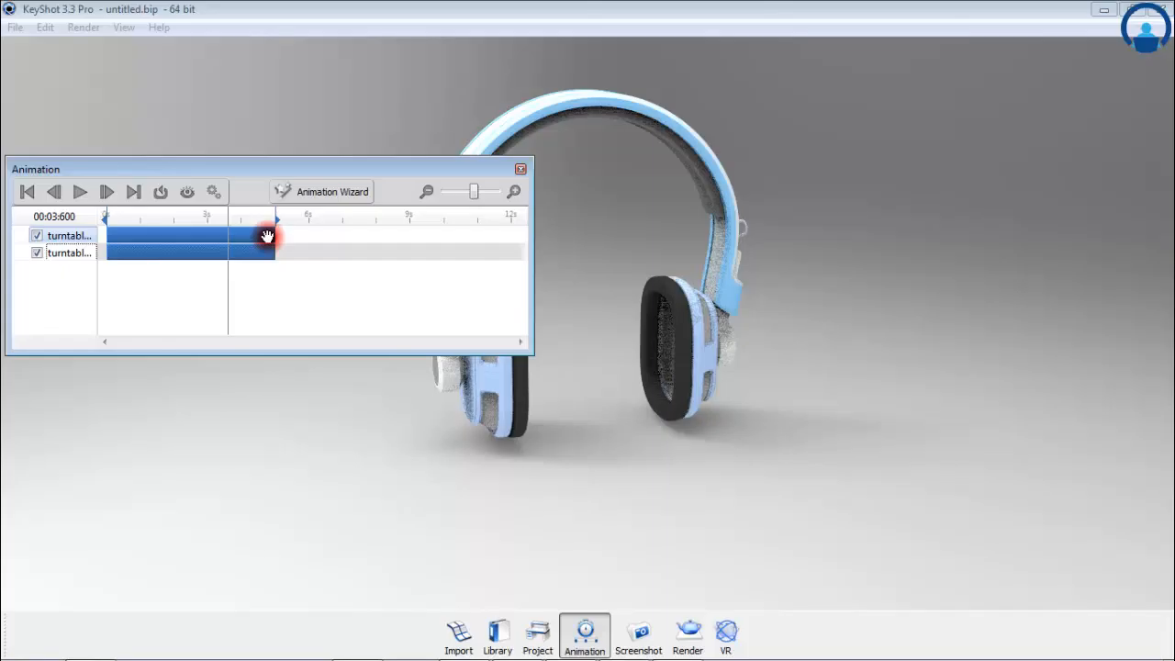
Step: Delete the upper turntable track from the timeline and extend the turntable animation's duration to about 7.5 seconds
right_click(67, 236)
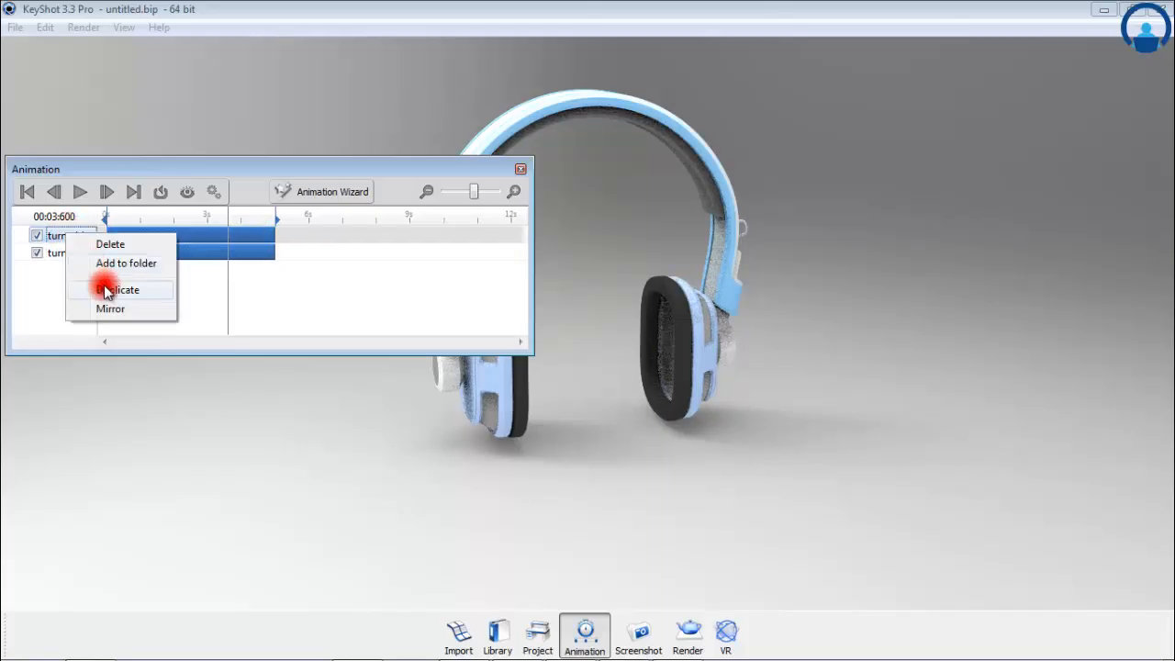
click(111, 245)
right_click(74, 240)
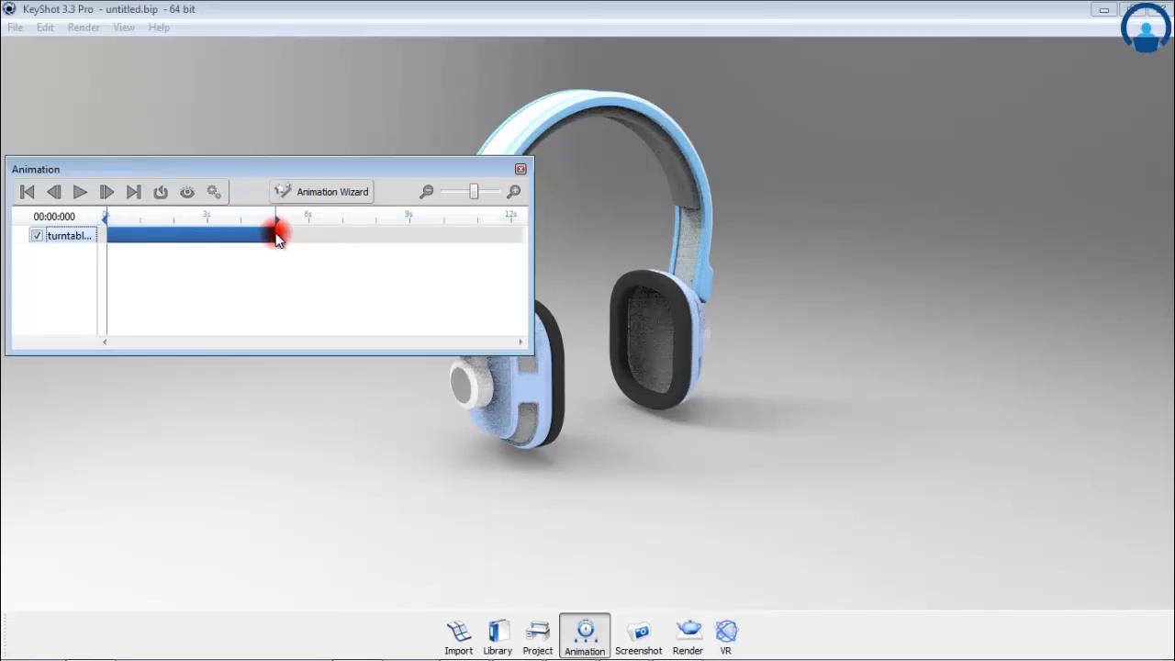
drag(275, 233, 361, 235)
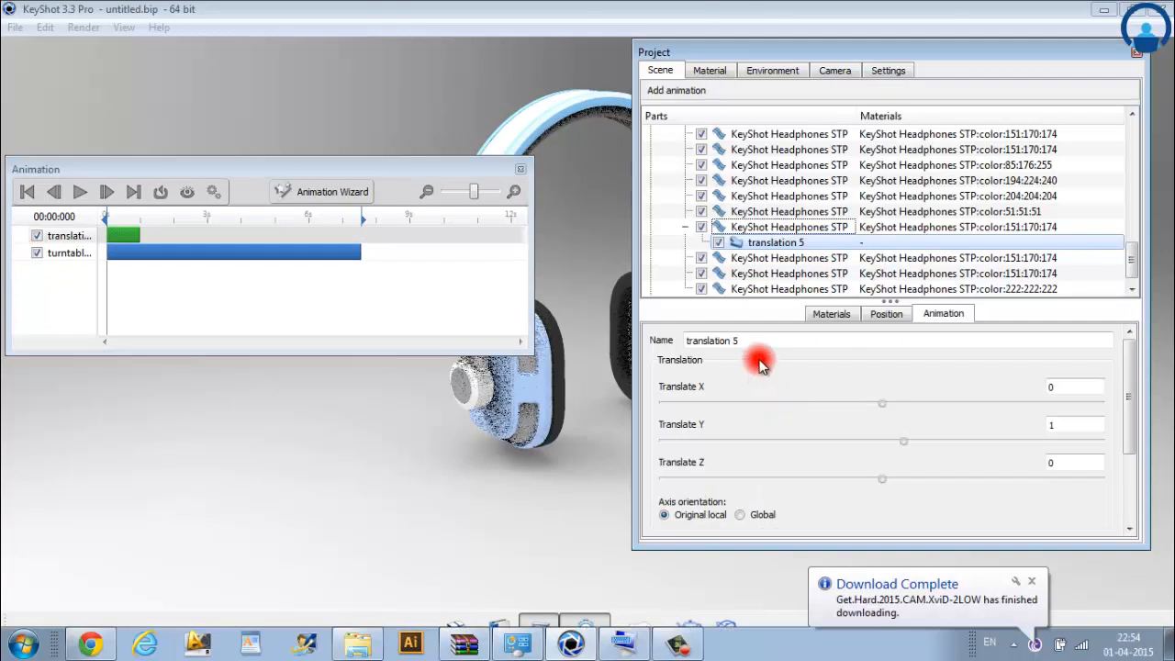
Step: Add a translation animation to a headphone part coloured 151:170:174 and select that part in the scene tree
click(761, 342)
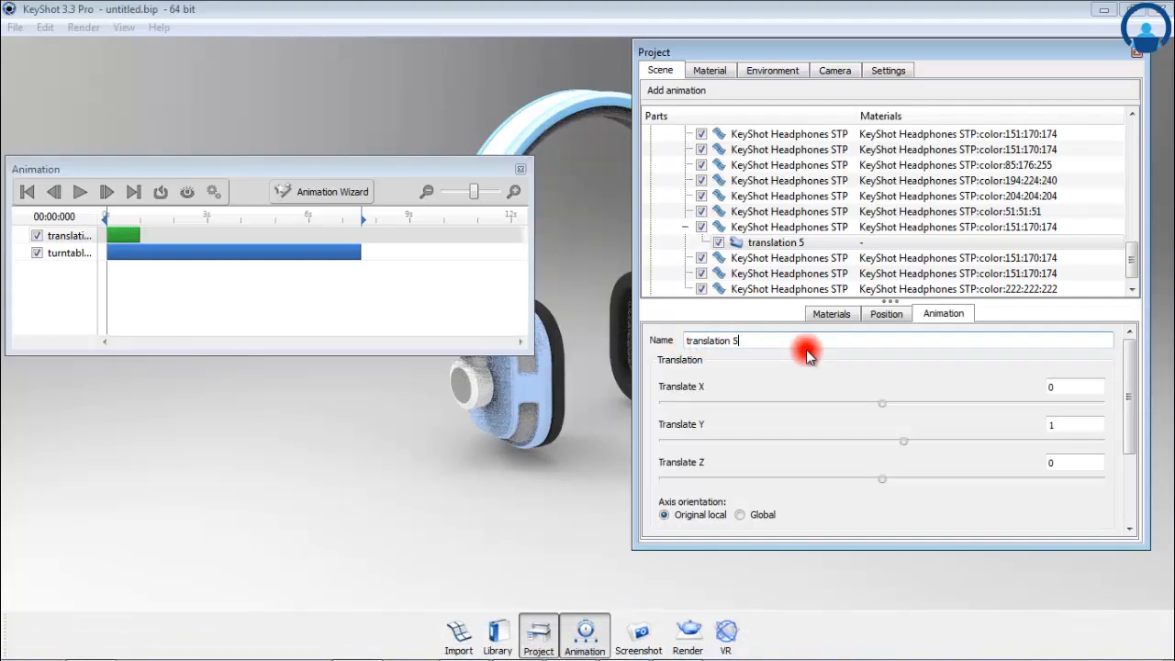
click(814, 199)
right_click(816, 197)
click(814, 227)
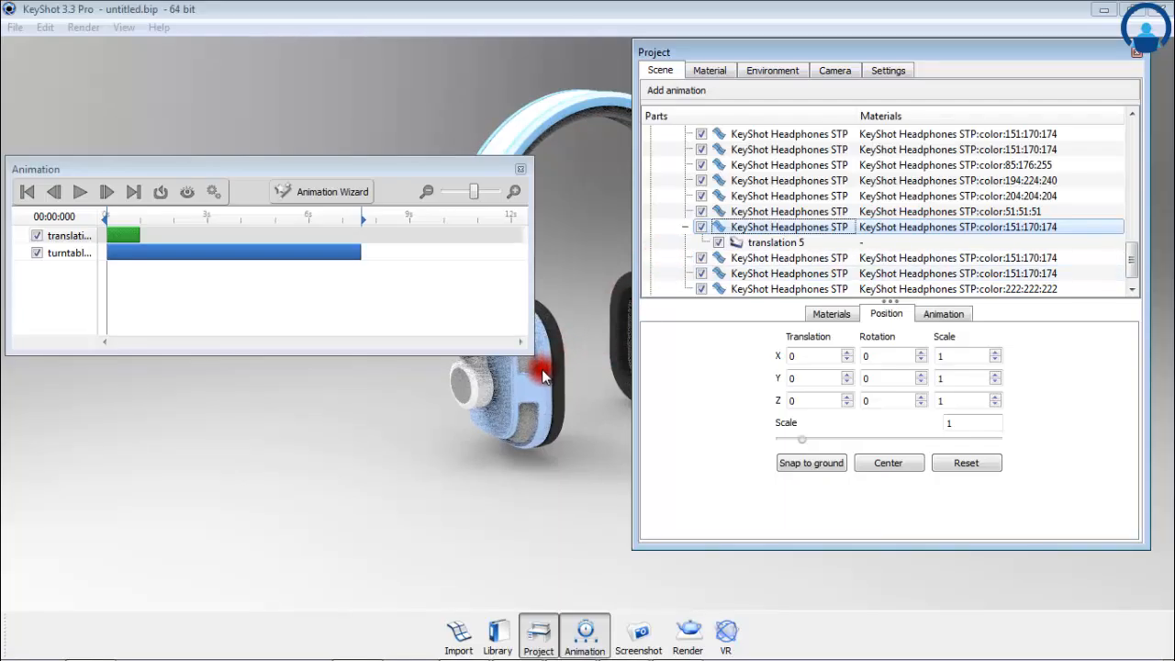
Step: Play back the combined translation and turntable animation, and check the model at its first and last frames
click(85, 195)
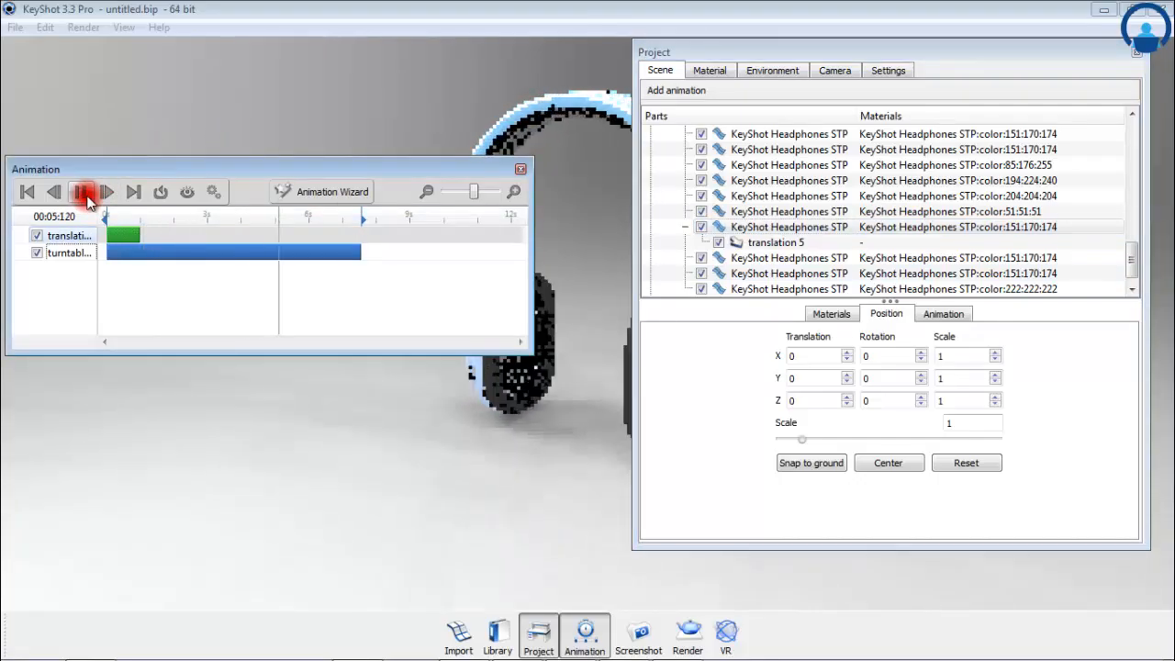
click(87, 196)
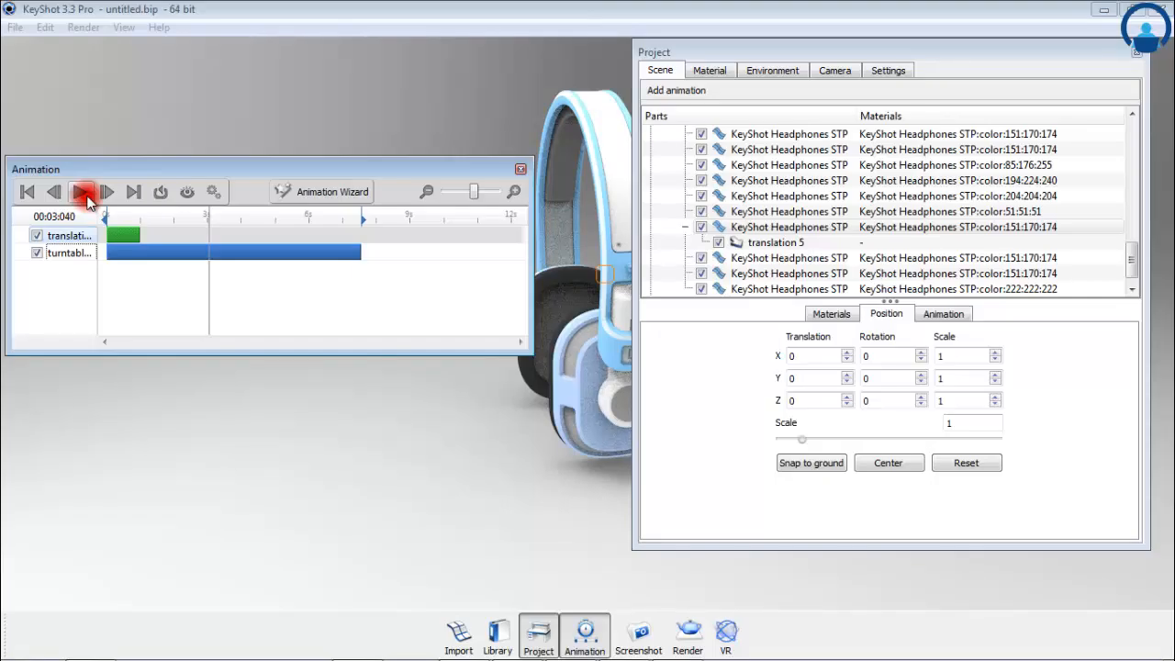
drag(335, 168, 324, 39)
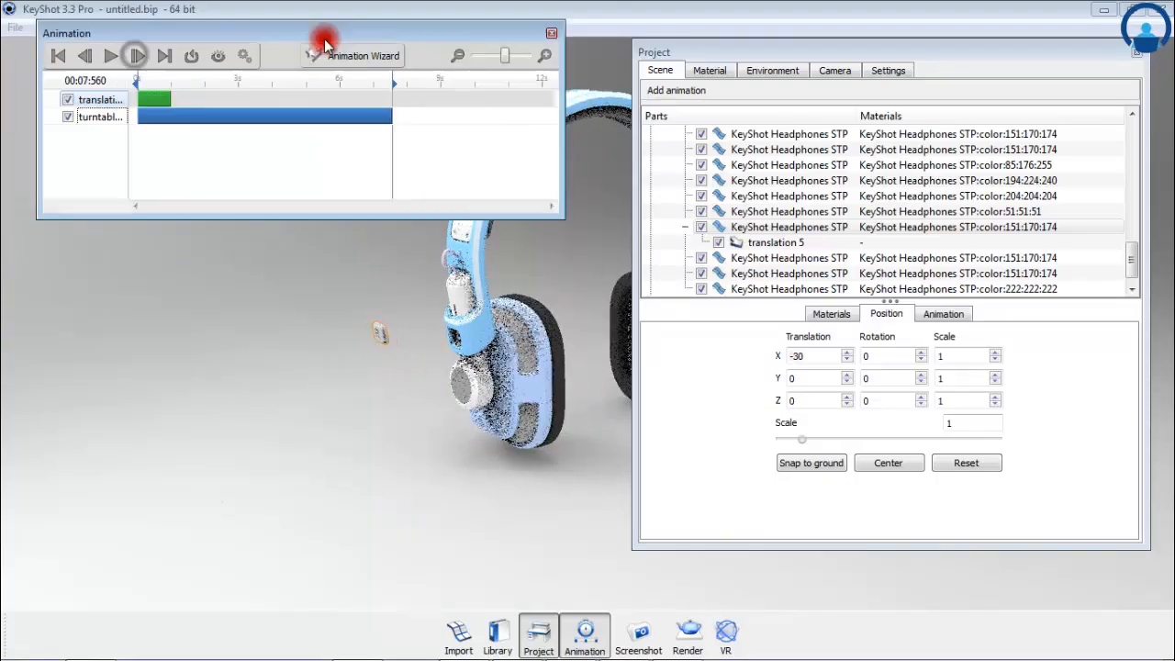
click(60, 56)
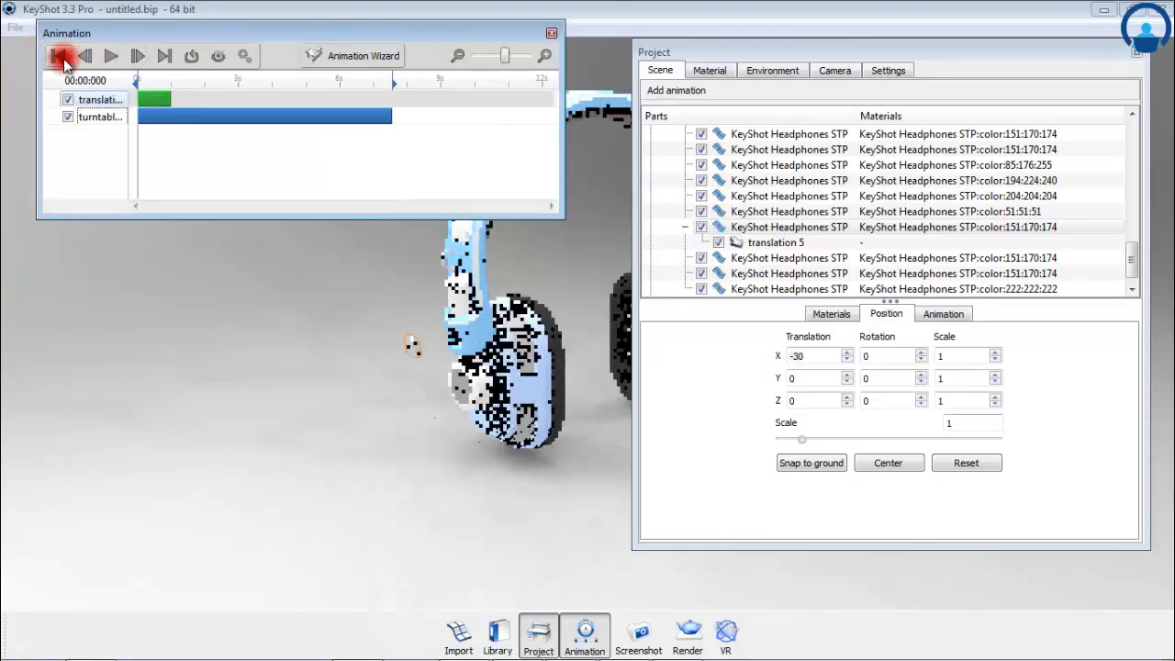
click(165, 56)
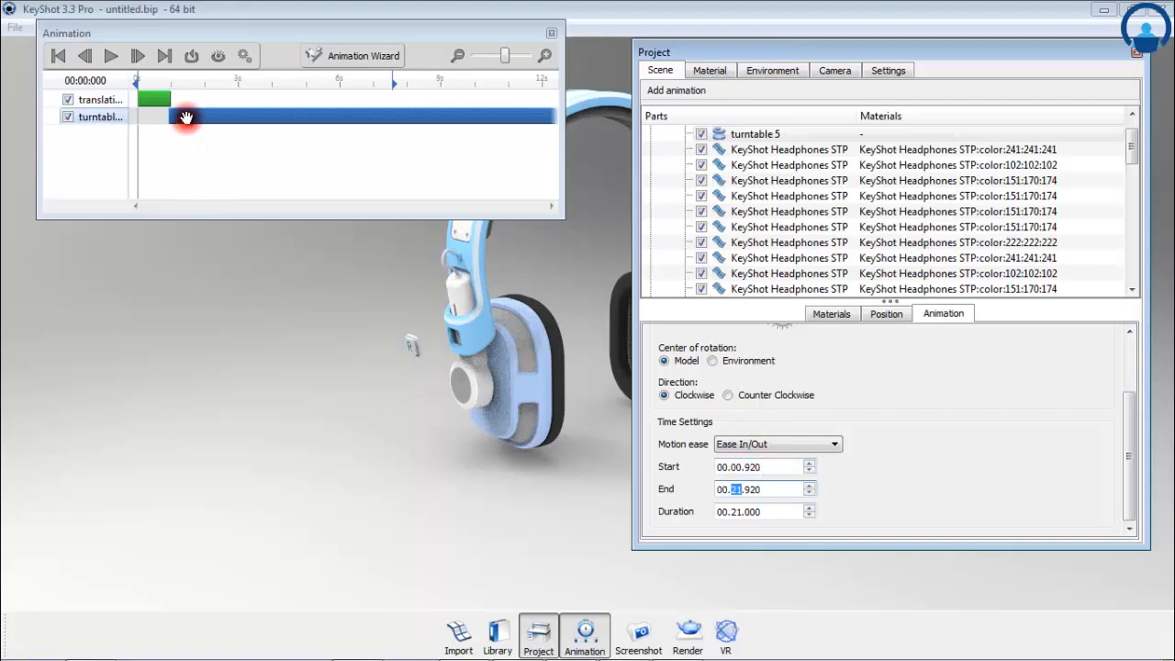
Step: Shift the turntable track so that it starts at 1 second, directly after the translation
drag(186, 118, 178, 113)
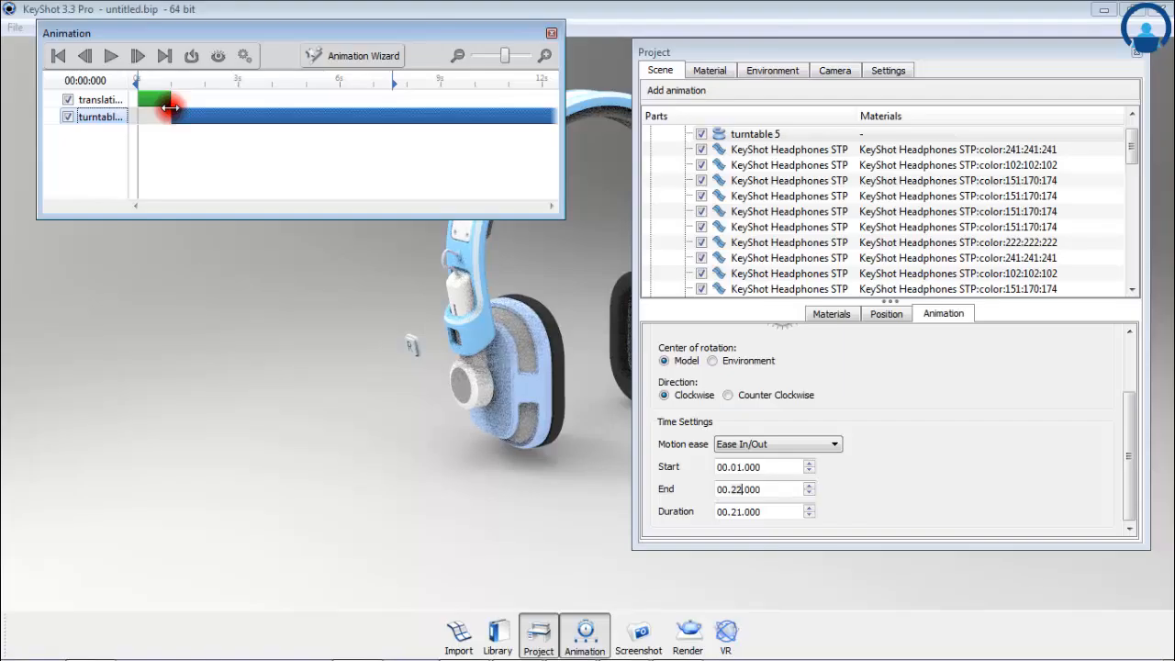
Step: Paste the copied animation onto the headphone part that forms the round knob on the earcup
right_click(816, 243)
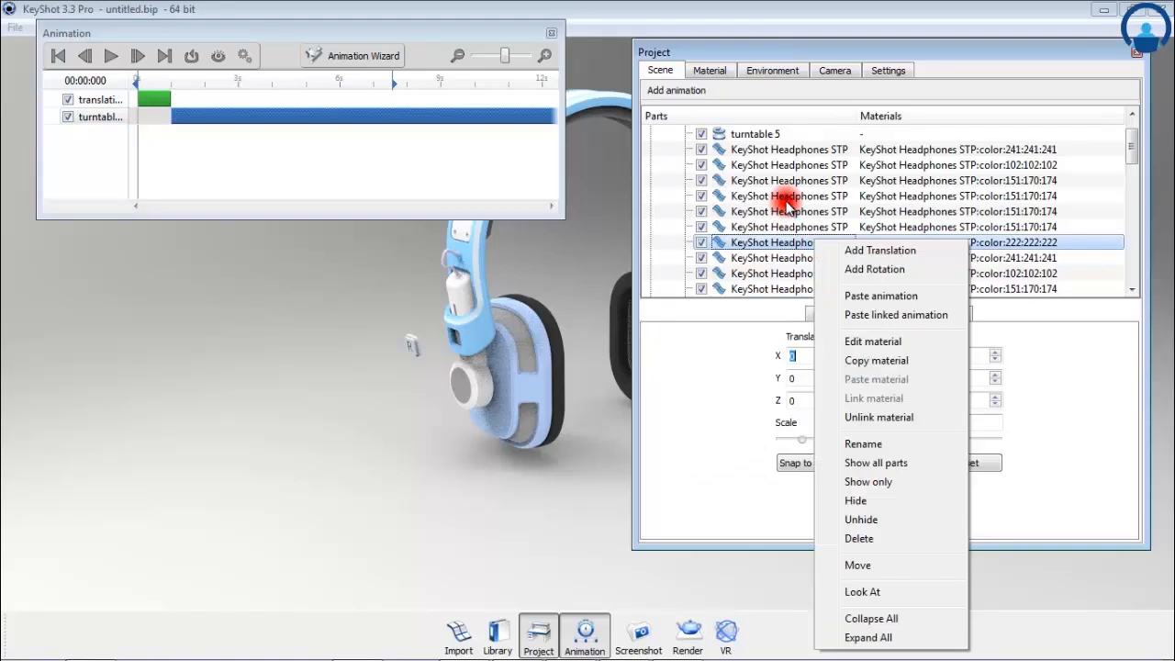
click(787, 202)
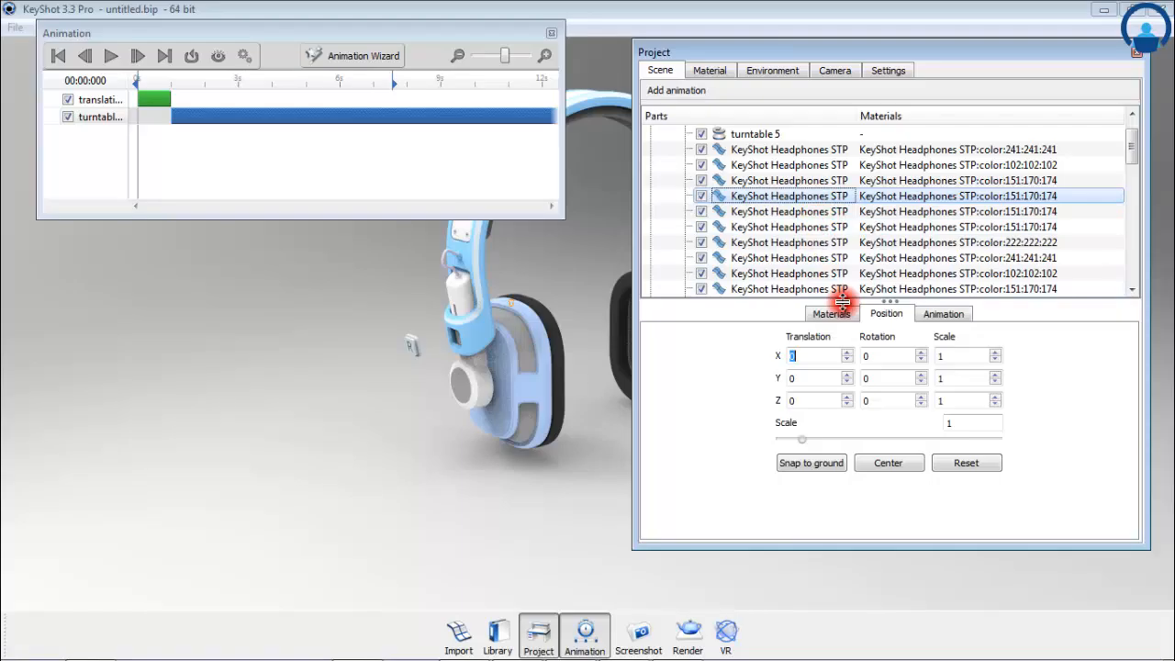
click(831, 289)
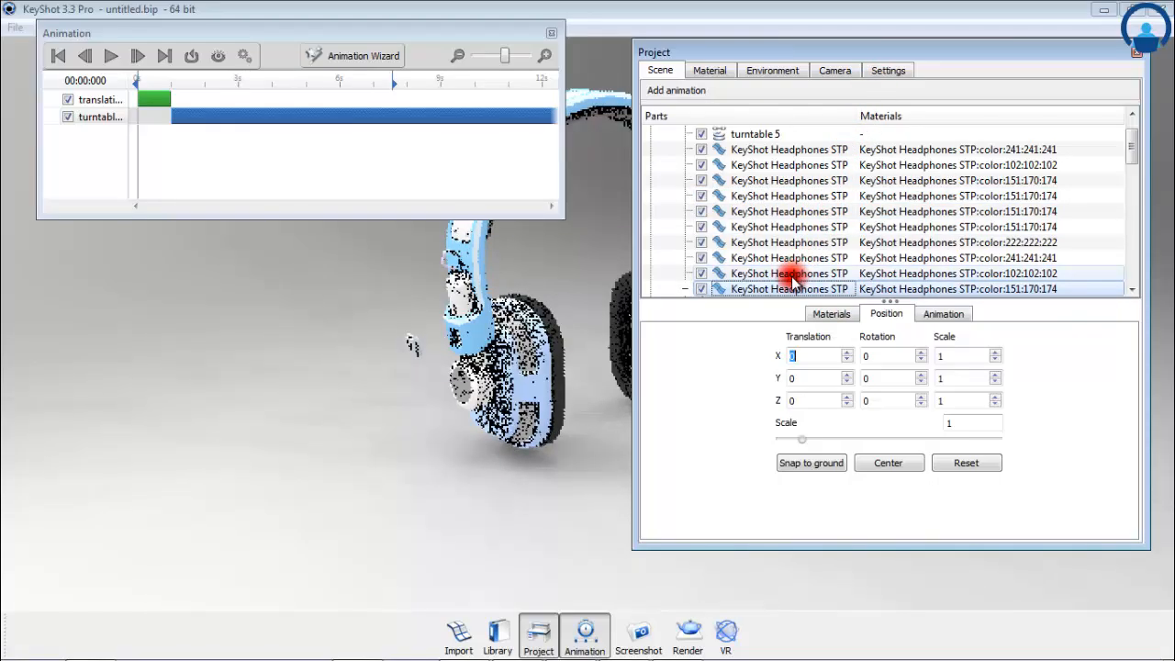
Step: Move the Project window clear of the model and play back the updated headphone animation
drag(882, 53, 1005, 497)
drag(713, 354, 407, 394)
click(108, 56)
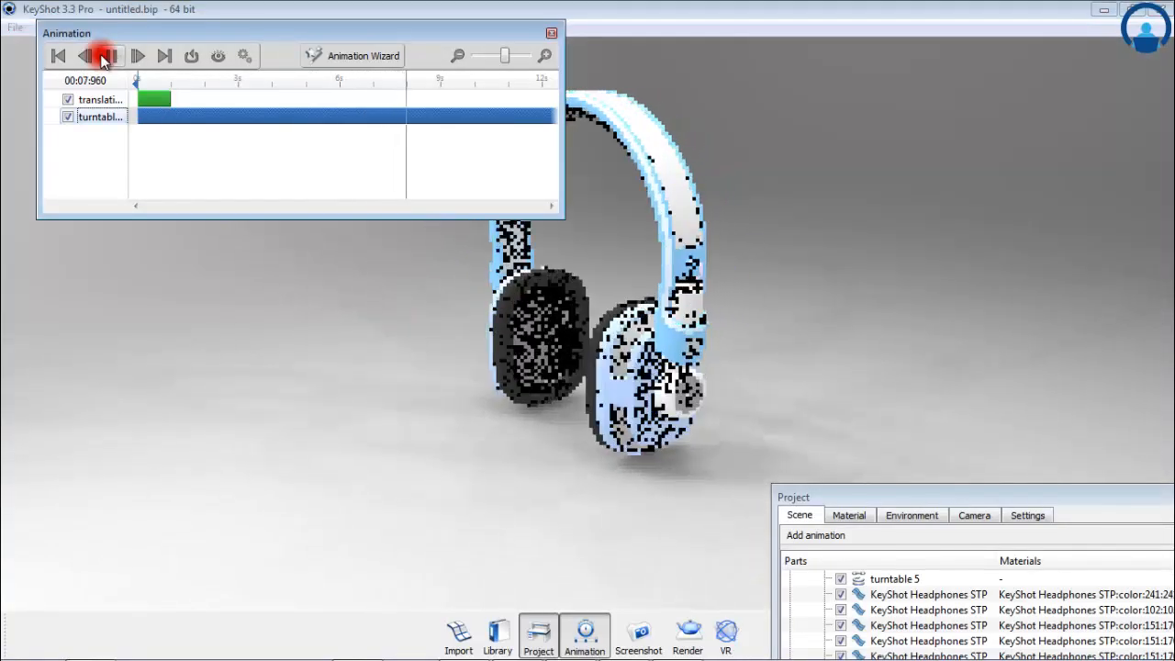
click(104, 56)
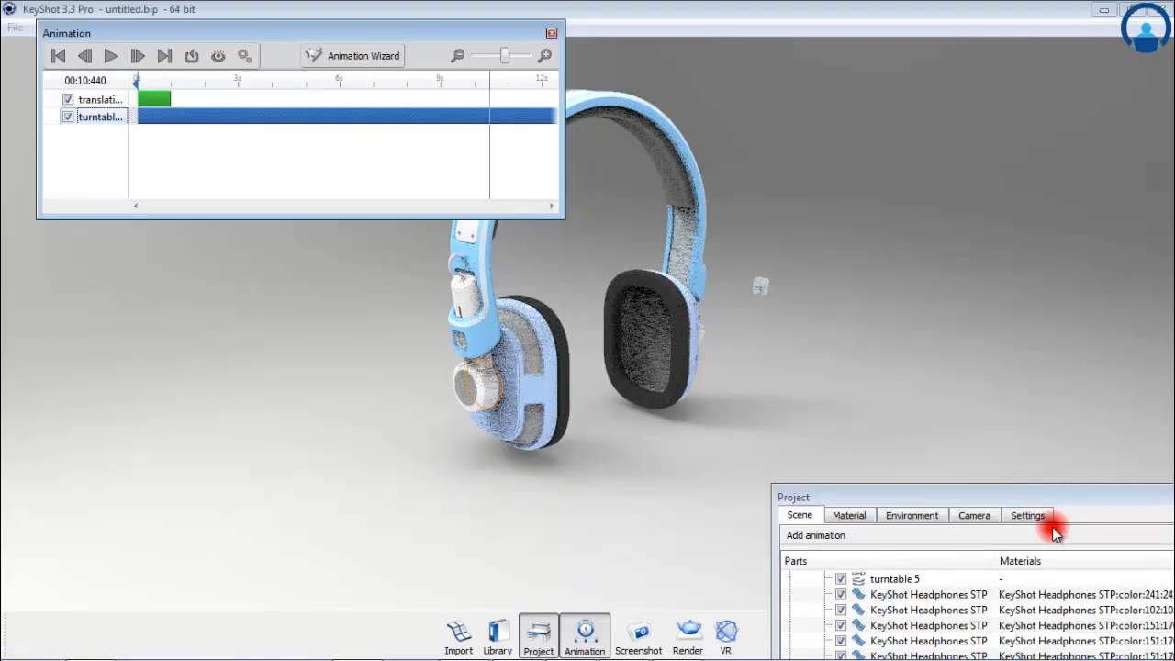
drag(1141, 499, 820, 131)
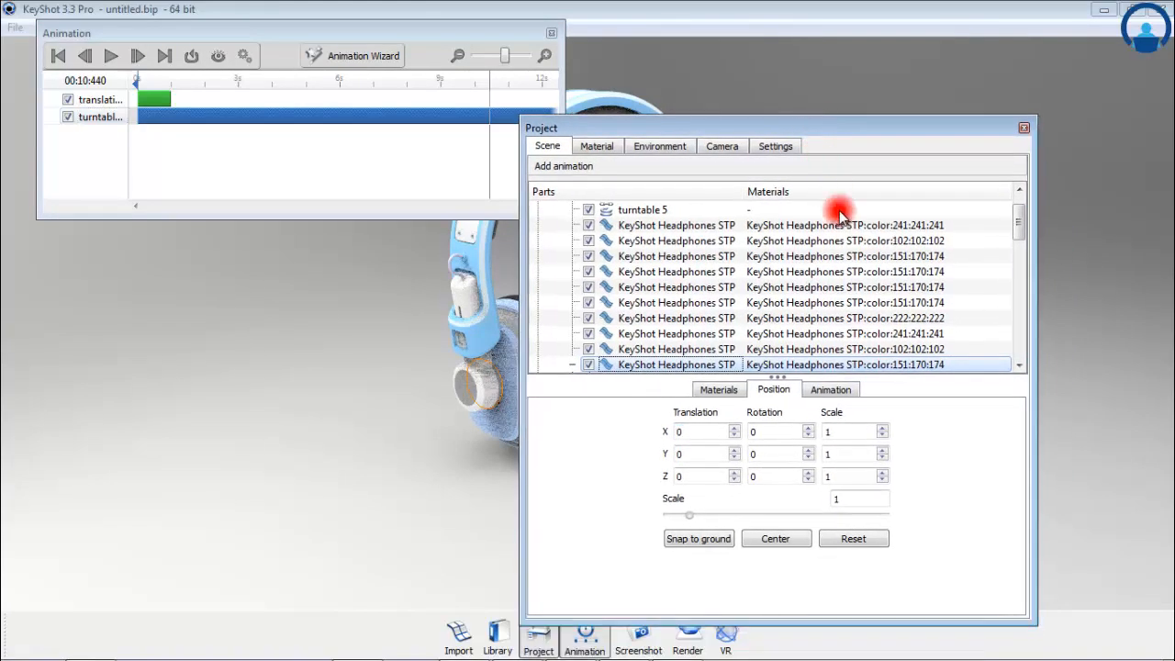
Step: Show the selected part's animation settings and play back the rotation together with the translation and turntable animations
click(831, 390)
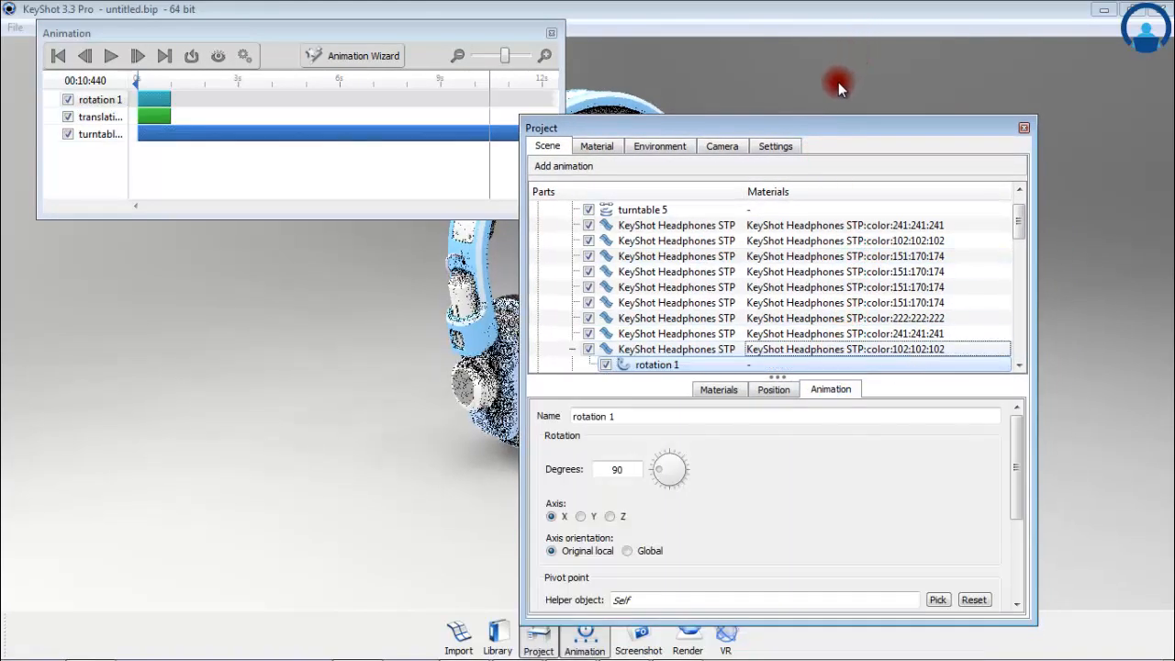
click(110, 57)
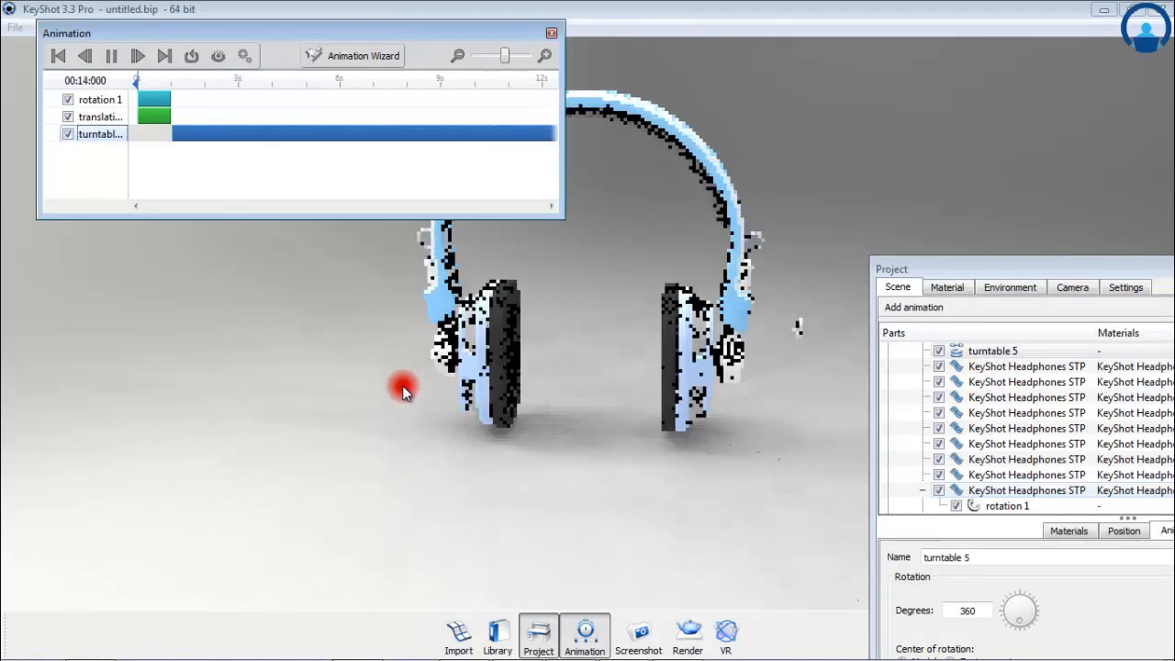
click(111, 56)
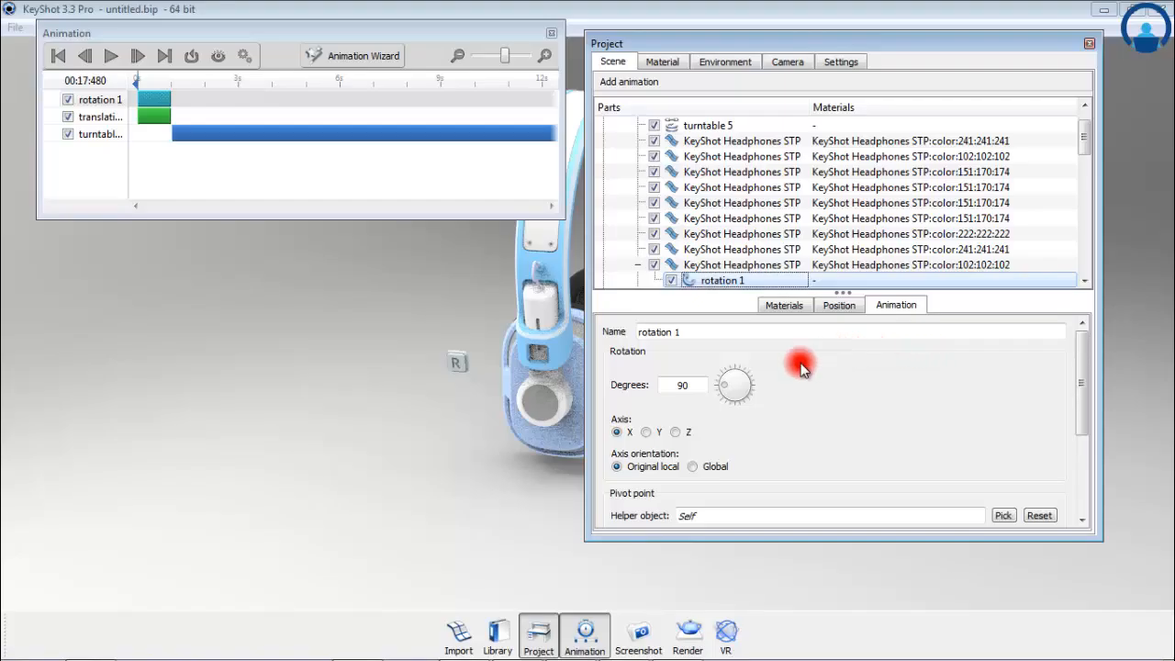
Step: Review the pivot point and time settings of the rotation 1 animation and copy that animation
scroll(816, 445, down, 3)
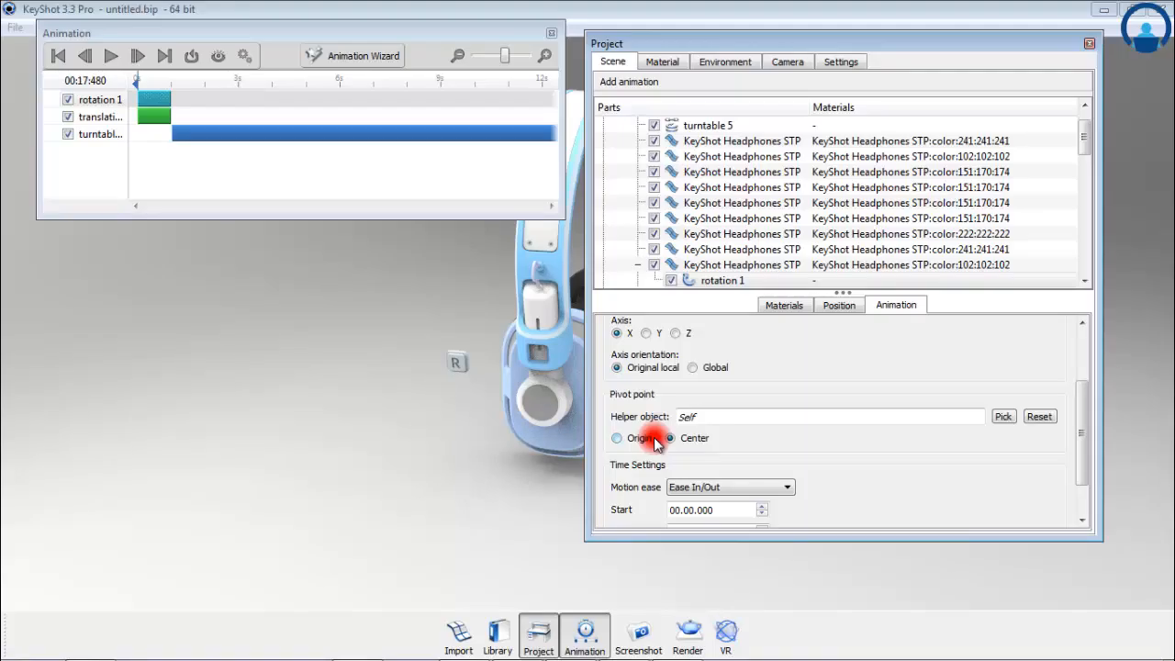
click(718, 280)
right_click(715, 281)
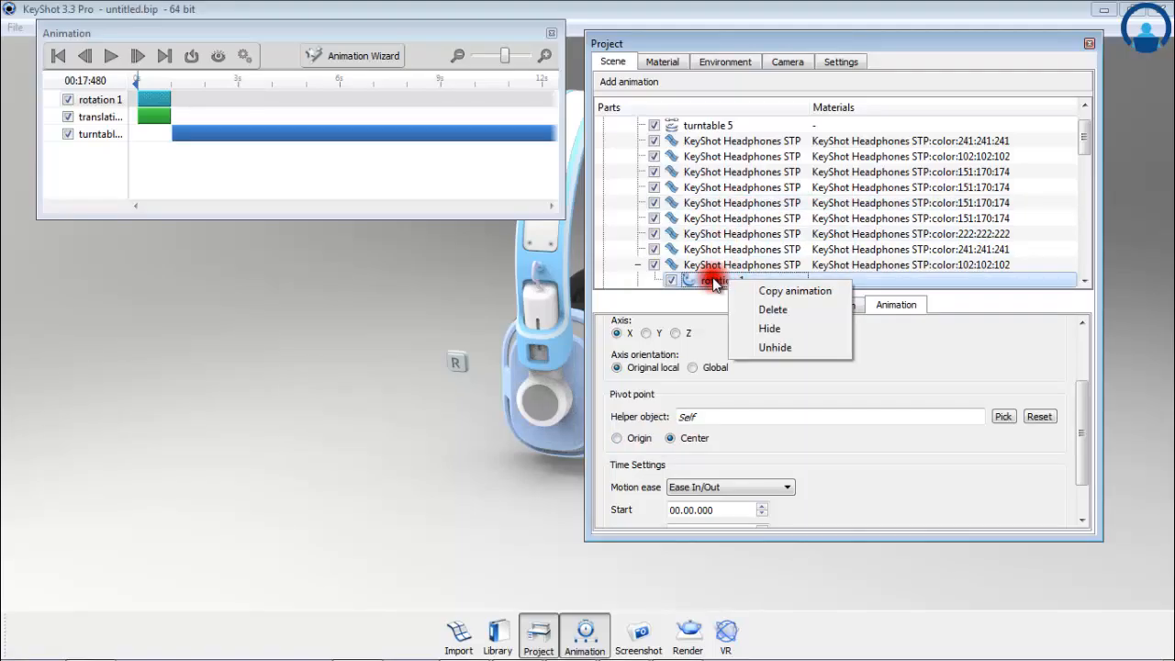
click(747, 291)
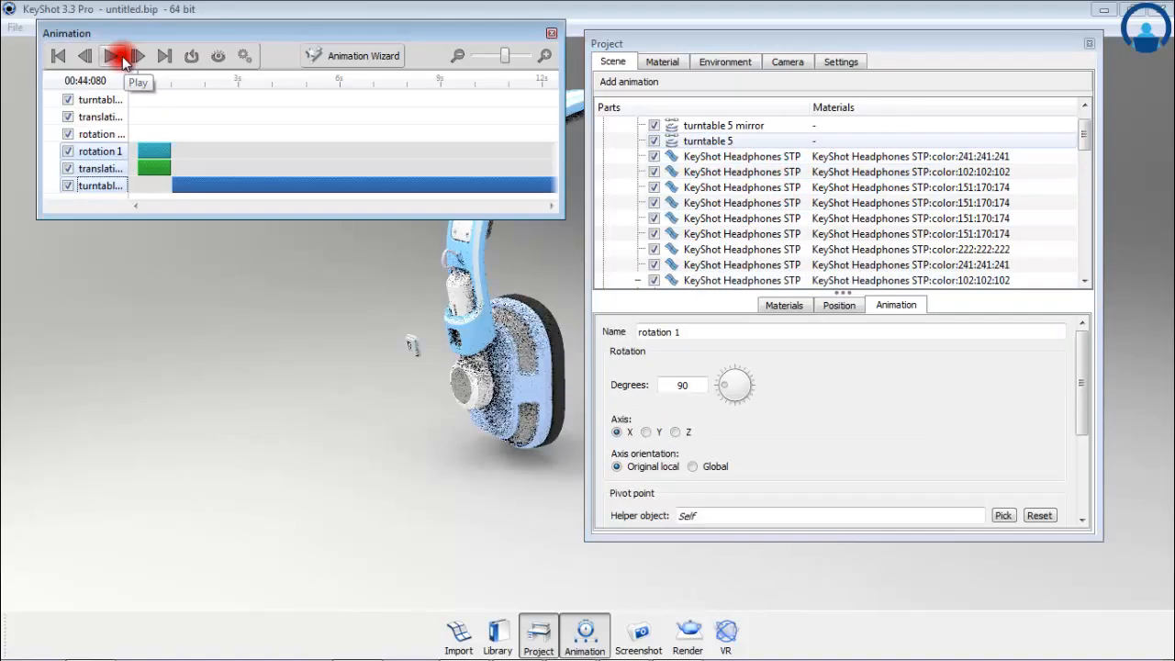
Step: Play back the animation with the mirrored tracks included and inspect both sides of the headphones
click(123, 58)
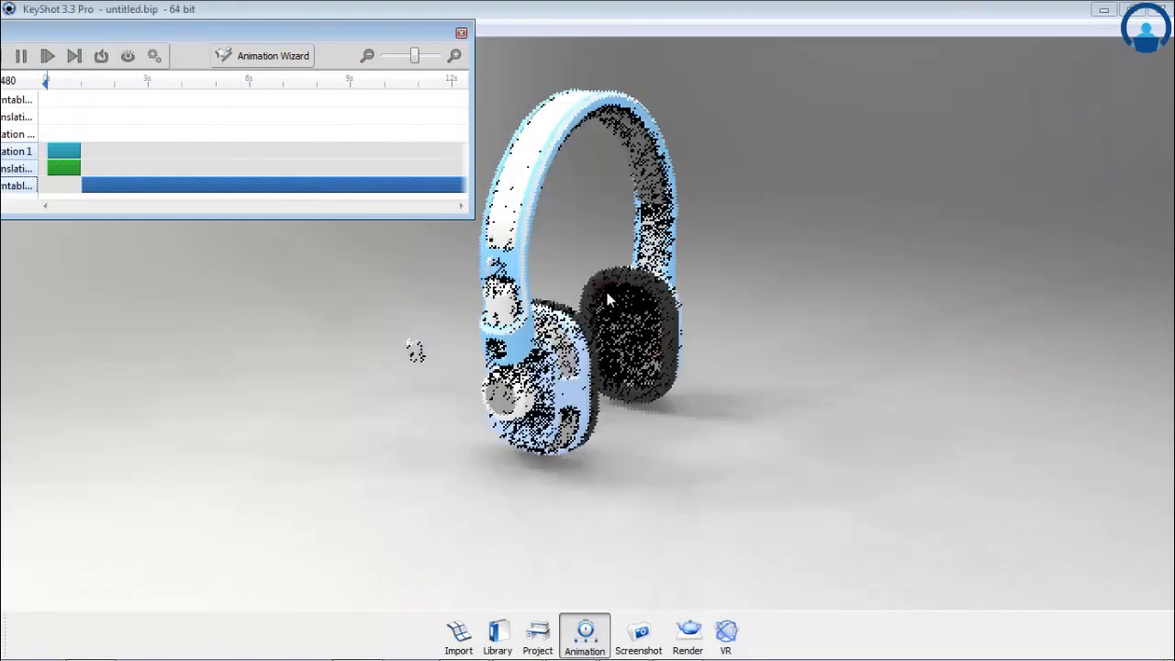
mouse_move(507, 285)
mouse_down()
mouse_move(630, 395)
mouse_move(717, 353)
mouse_move(714, 290)
mouse_move(619, 273)
mouse_move(759, 284)
mouse_move(691, 290)
mouse_up()
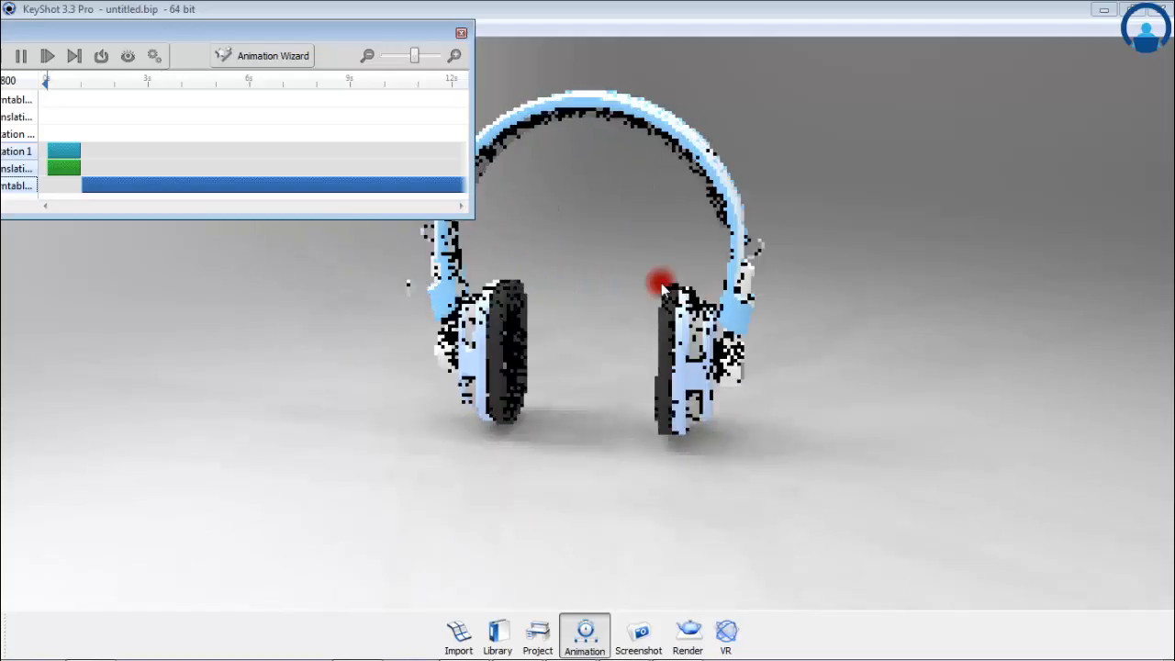
Step: Start a new animation with the Animation Wizard to reach the choice of model/part and camera animation types
click(245, 57)
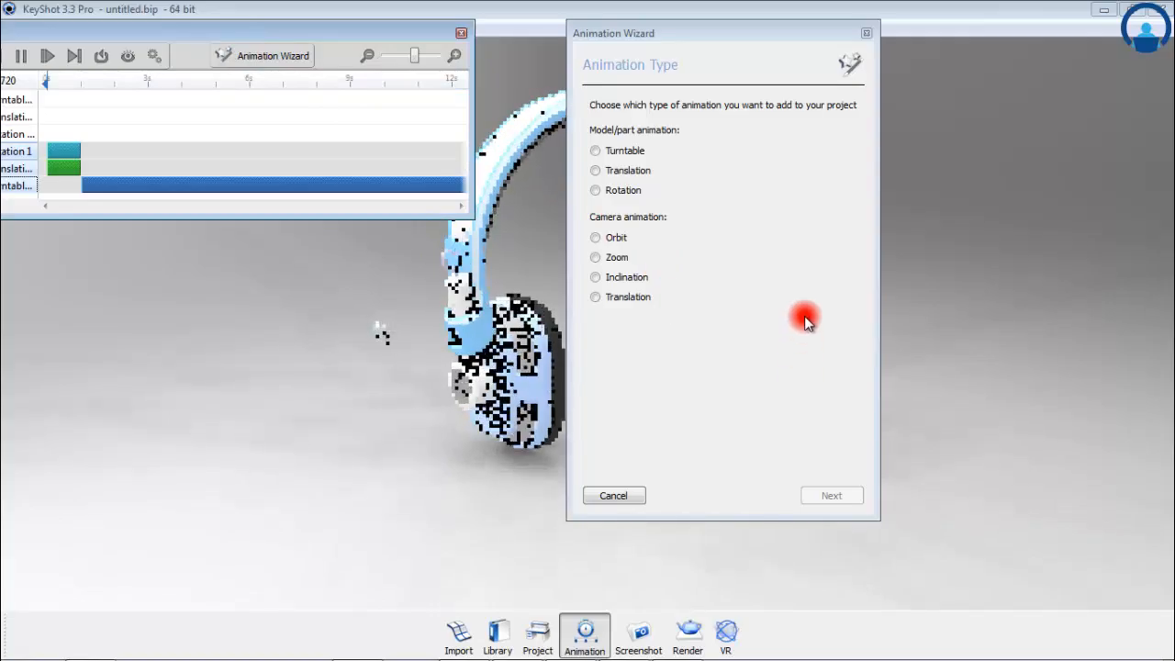
click(866, 34)
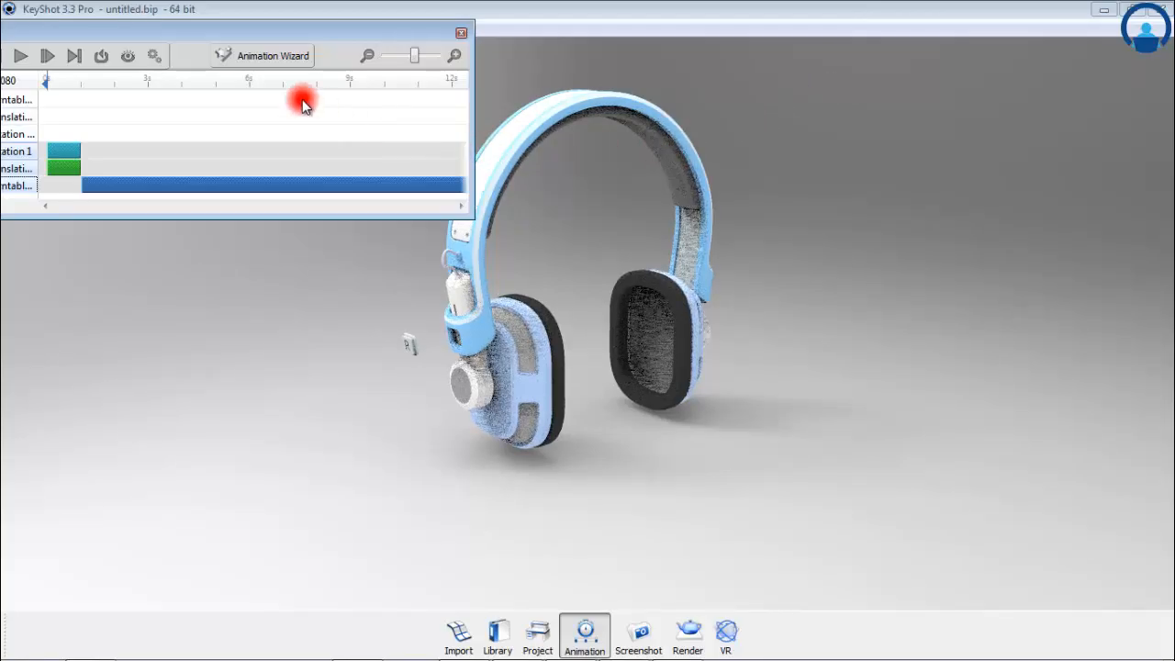
click(227, 55)
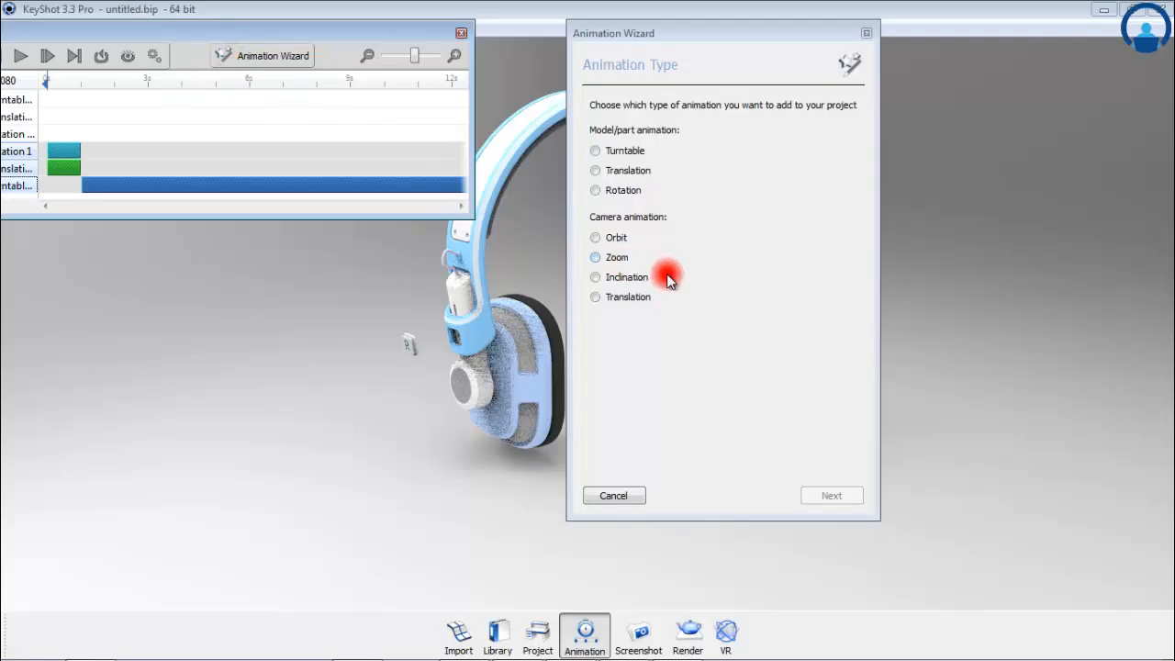